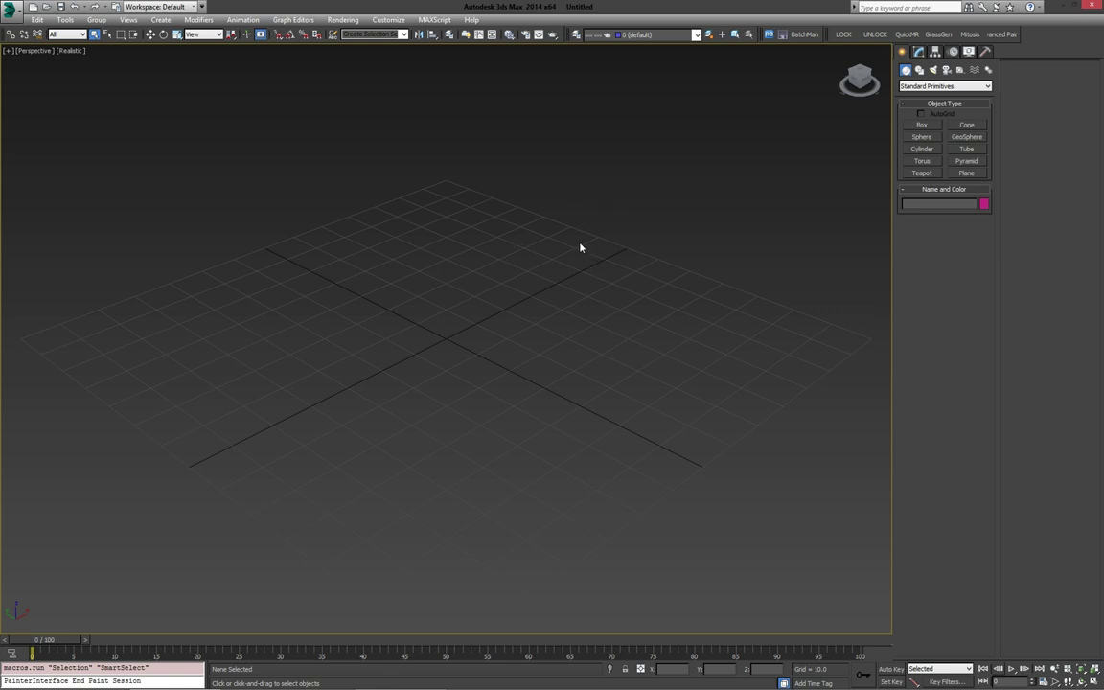
Step: Create a standard cylinder at the grid centre, about 4.6 in radius and about 26.8 high
{"action": "left_click", "coordinate": [922, 148]}
{"action": "left_click_drag", "start_coordinate": [448, 335], "coordinate": [464, 346]}
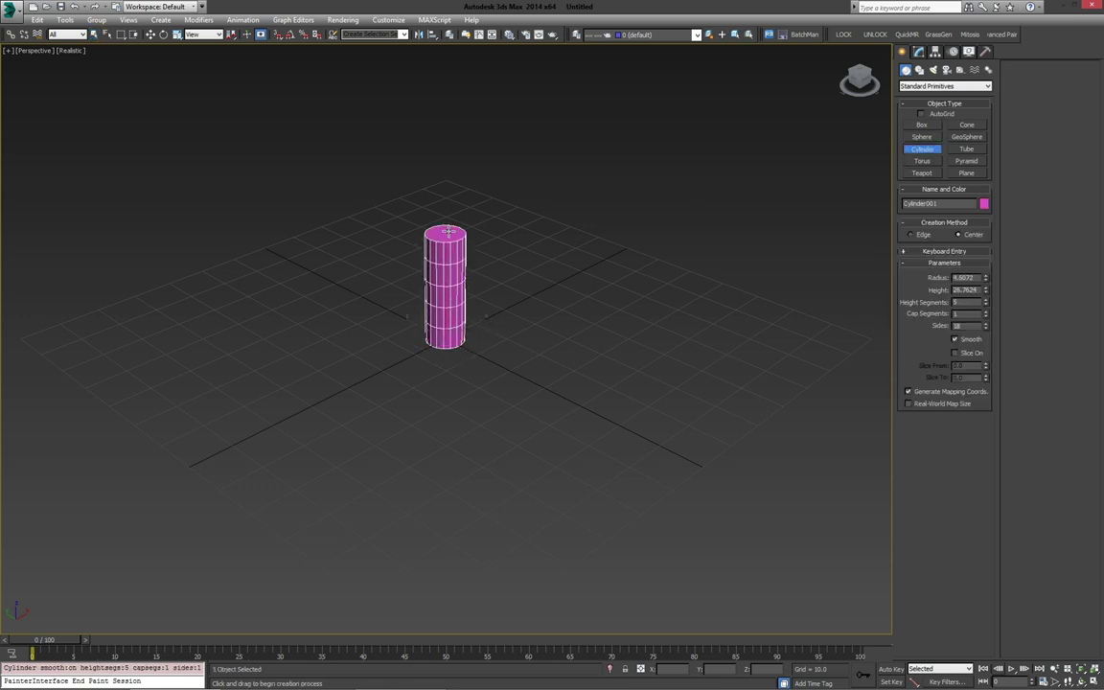
{"action": "left_click", "coordinate": [450, 231]}
{"action": "right_click", "coordinate": [568, 286]}
{"action": "middle_click_drag", "start_coordinate": [623, 286], "coordinate": [425, 270], "text": "alt"}
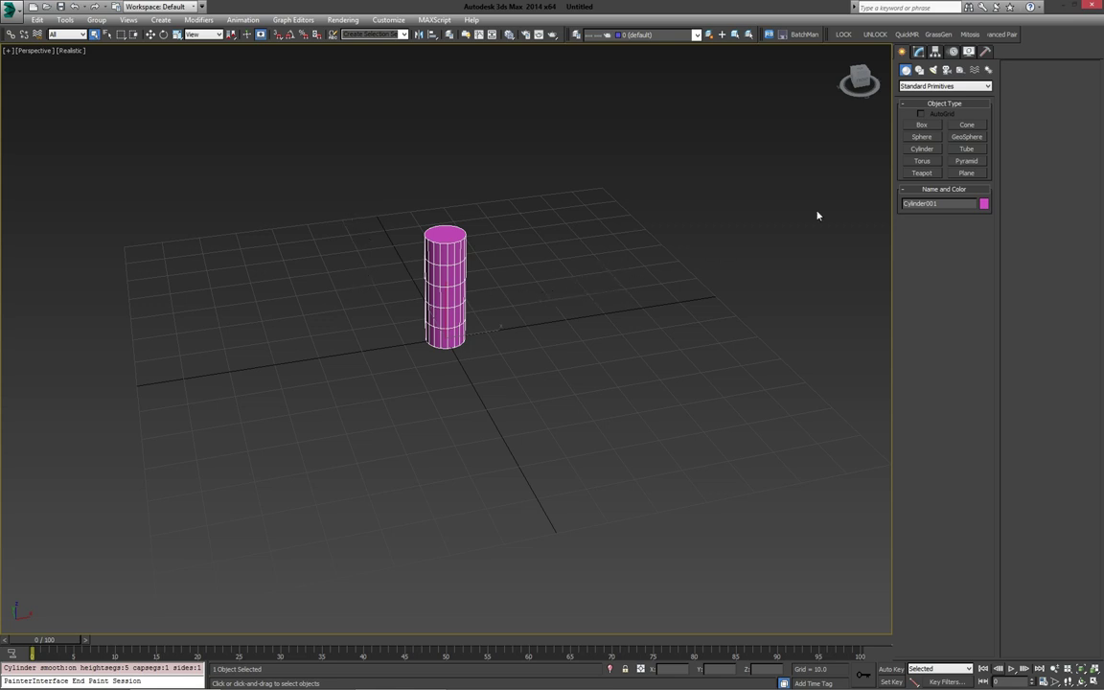
{"action": "middle_click_drag", "start_coordinate": [429, 299], "coordinate": [492, 321]}
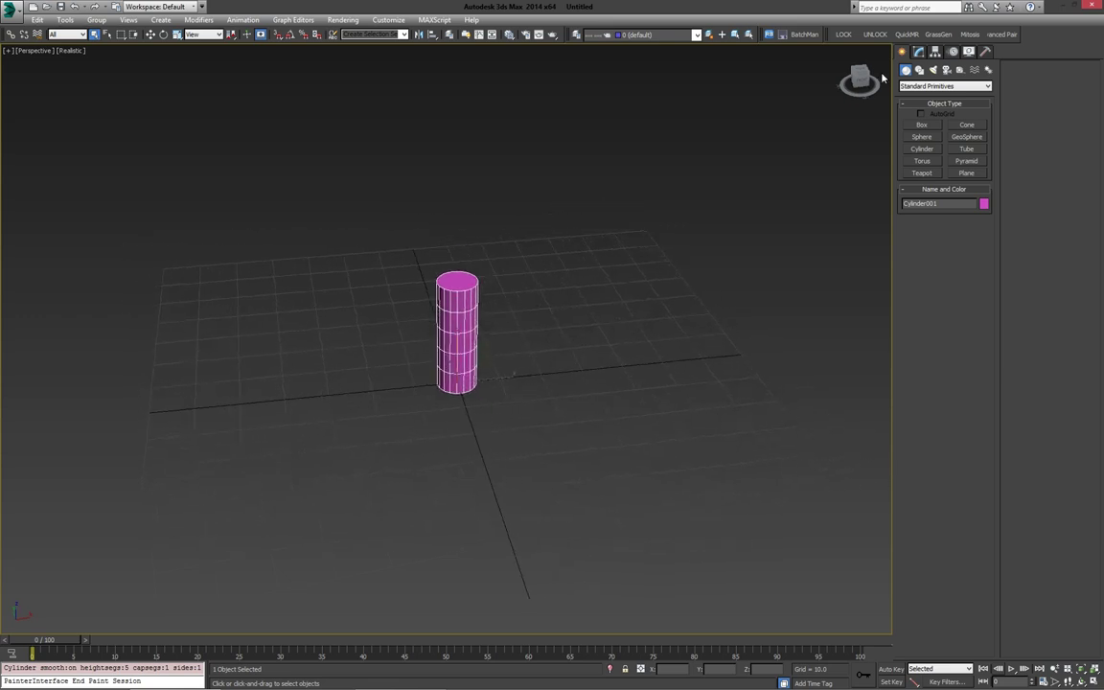
Step: Set the cylinder's sides to 16 and its height segments to 1
{"action": "left_click", "coordinate": [920, 53]}
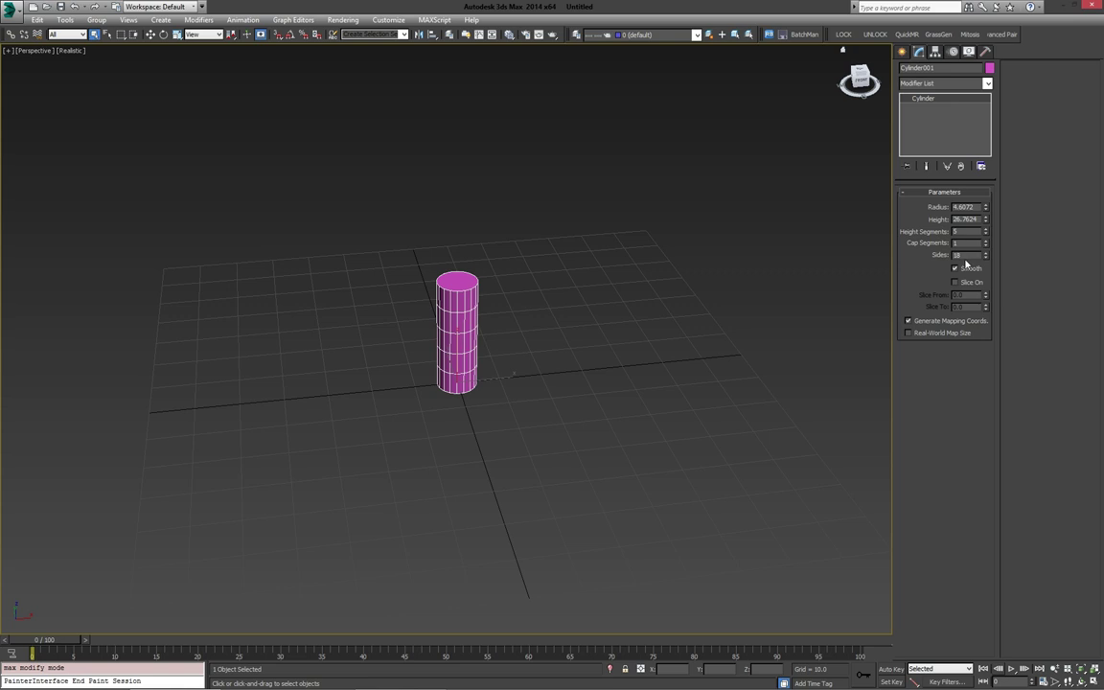
{"action": "type", "text": "16"}
{"action": "key", "text": "Return"}
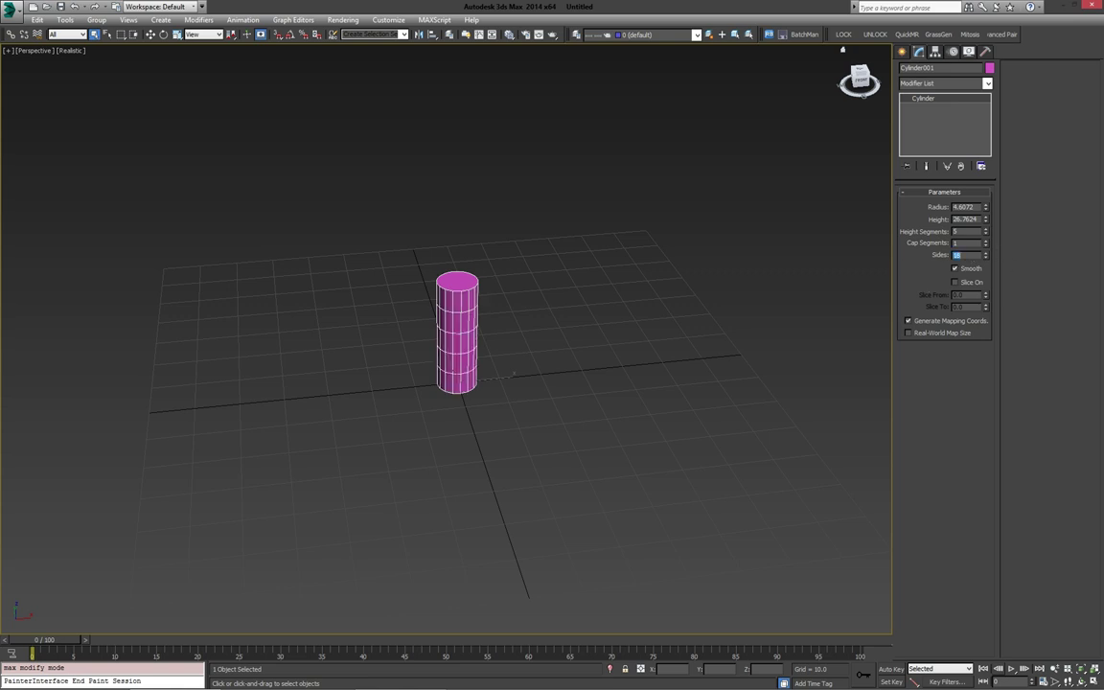
{"action": "mouse_move", "coordinate": [572, 303]}
{"action": "middle_mouse_down", "text": "alt"}
{"action": "mouse_move", "coordinate": [616, 294]}
{"action": "mouse_move", "coordinate": [605, 306]}
{"action": "mouse_move", "coordinate": [542, 313]}
{"action": "mouse_move", "coordinate": [576, 315]}
{"action": "middle_mouse_up", "text": "alt"}
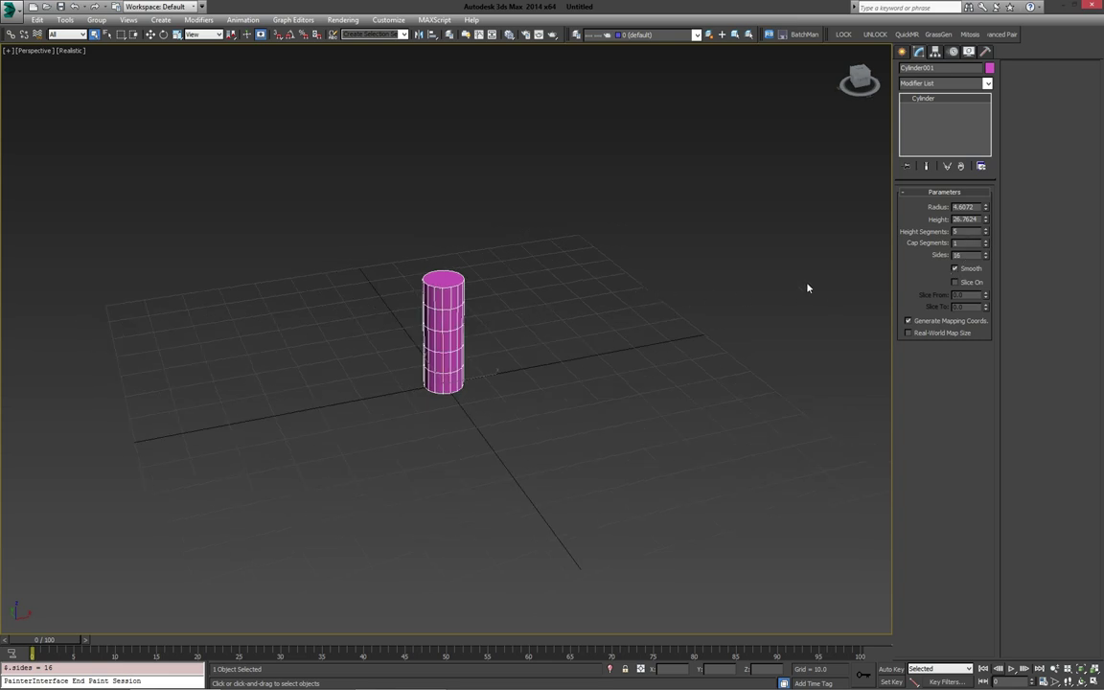
{"action": "right_click", "coordinate": [987, 232]}
Step: Move the cylinder to the world origin at X 0, Y 0, Z 0
{"action": "middle_click_drag", "start_coordinate": [521, 222], "coordinate": [586, 268], "text": "alt"}
{"action": "key", "text": "w"}
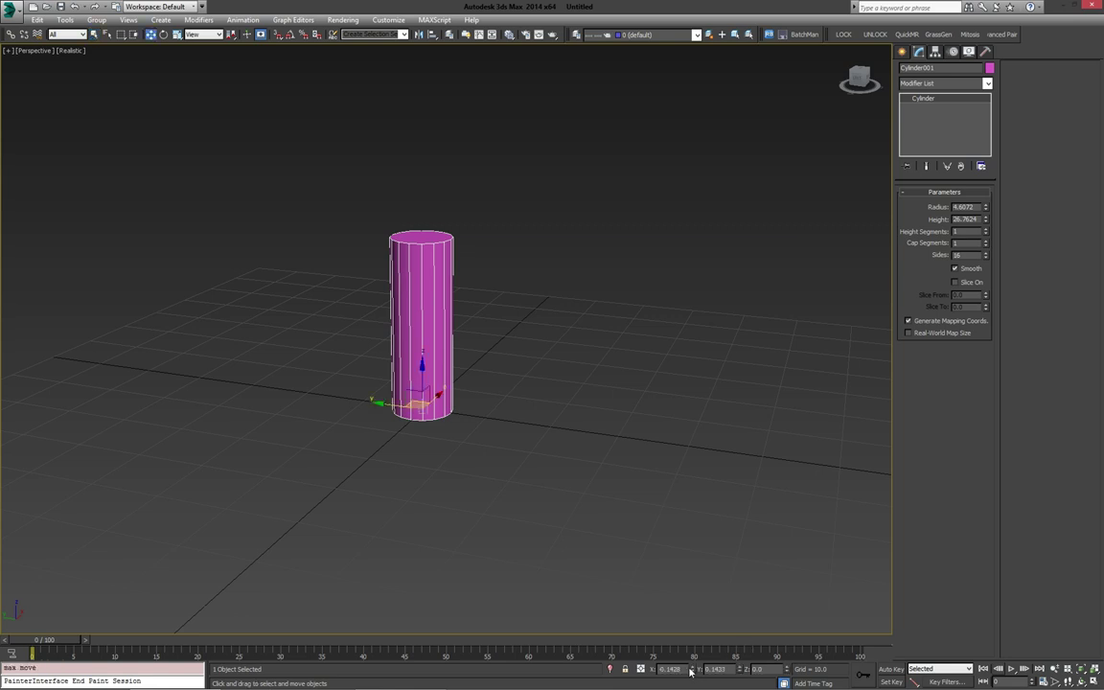
{"action": "middle_click_drag", "start_coordinate": [601, 422], "coordinate": [548, 470], "text": "alt"}
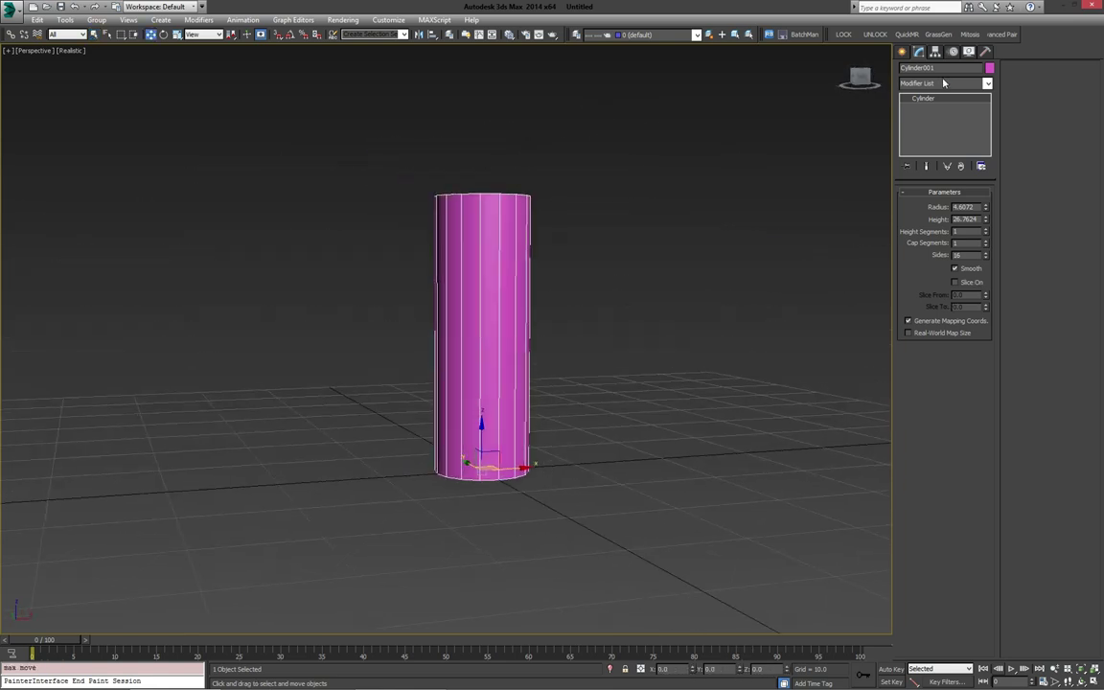
Step: Add an Edit Poly modifier to the cylinder and select all 16 edges of its bottom rim
{"action": "left_click", "coordinate": [935, 83]}
{"action": "left_click", "coordinate": [973, 409]}
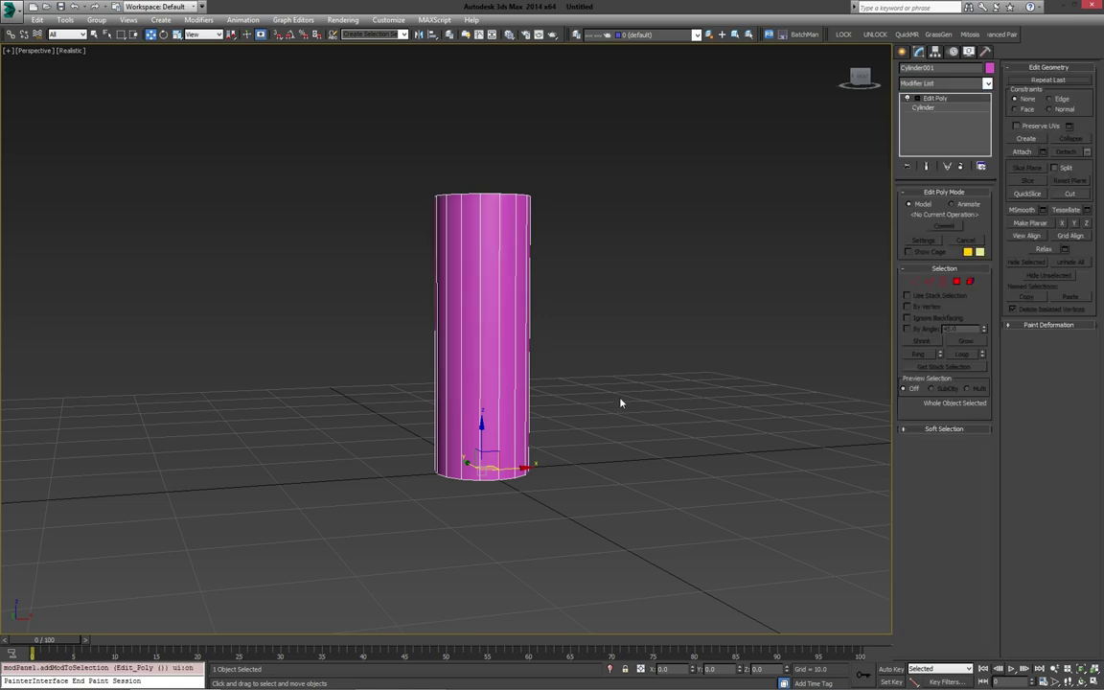
{"action": "scroll", "coordinate": [617, 348], "scroll_direction": "up", "scroll_amount": 5}
{"action": "middle_click_drag", "start_coordinate": [614, 359], "coordinate": [538, 455], "text": "alt"}
{"action": "key", "text": "2"}
{"action": "left_click_drag", "start_coordinate": [260, 365], "coordinate": [586, 501]}
{"action": "middle_click_drag", "start_coordinate": [505, 353], "coordinate": [677, 349], "text": "alt"}
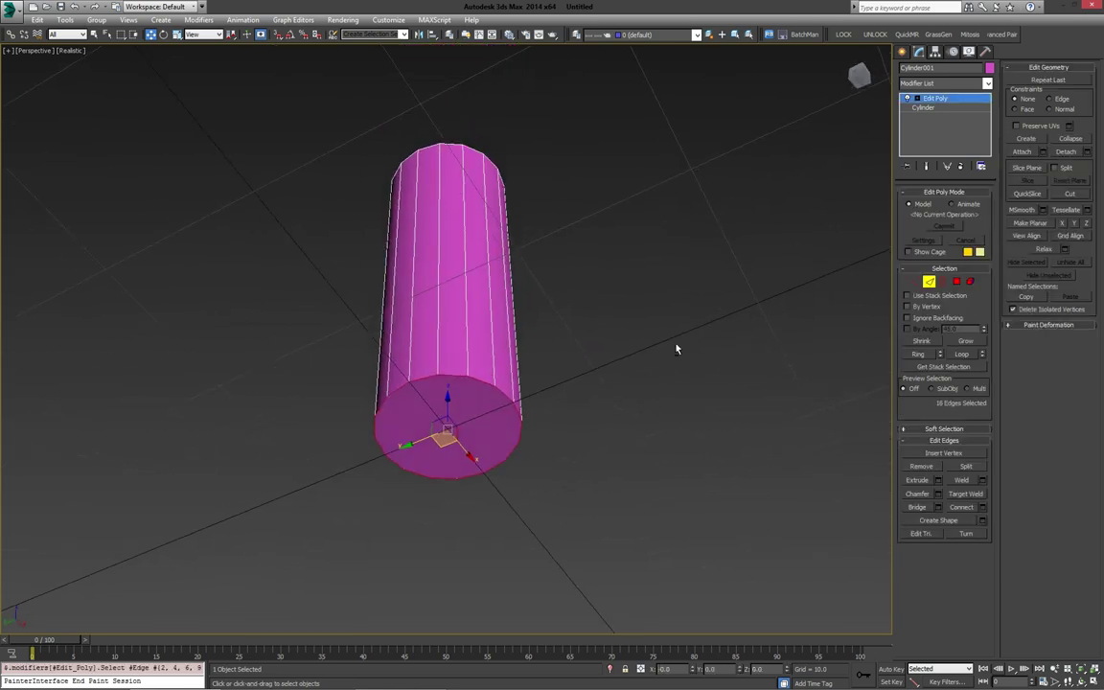
Step: Chamfer the selected bottom rim edges with 3 segments and an amount of about 4.57 to round the base
{"action": "left_click", "coordinate": [938, 495]}
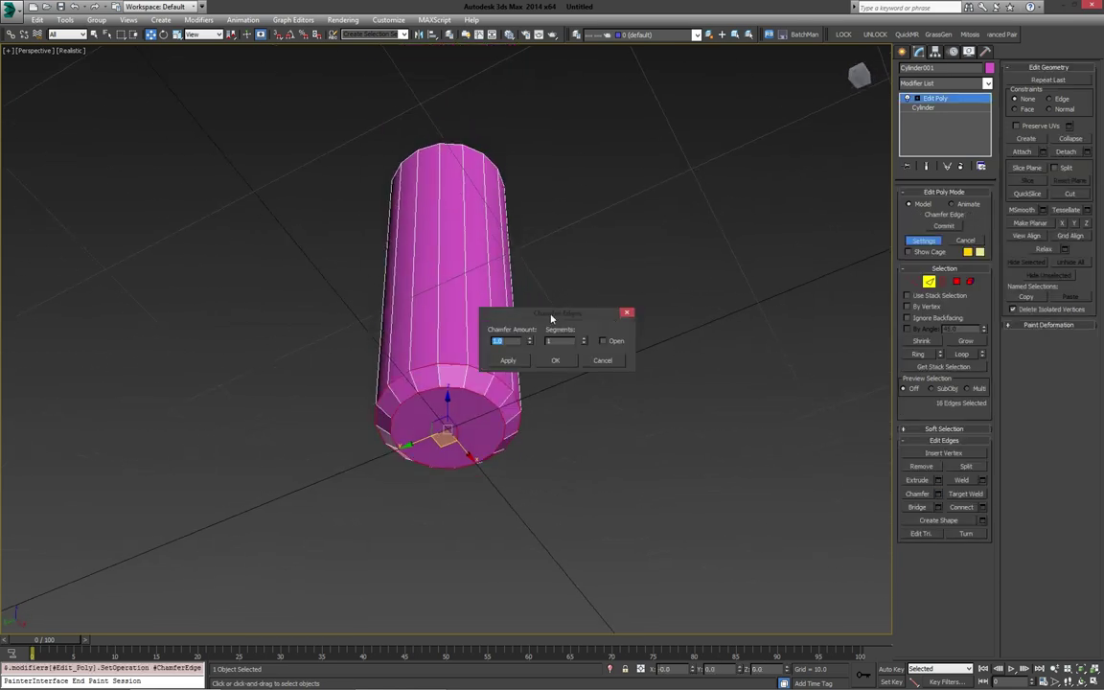
{"action": "left_click_drag", "start_coordinate": [551, 318], "coordinate": [617, 249]}
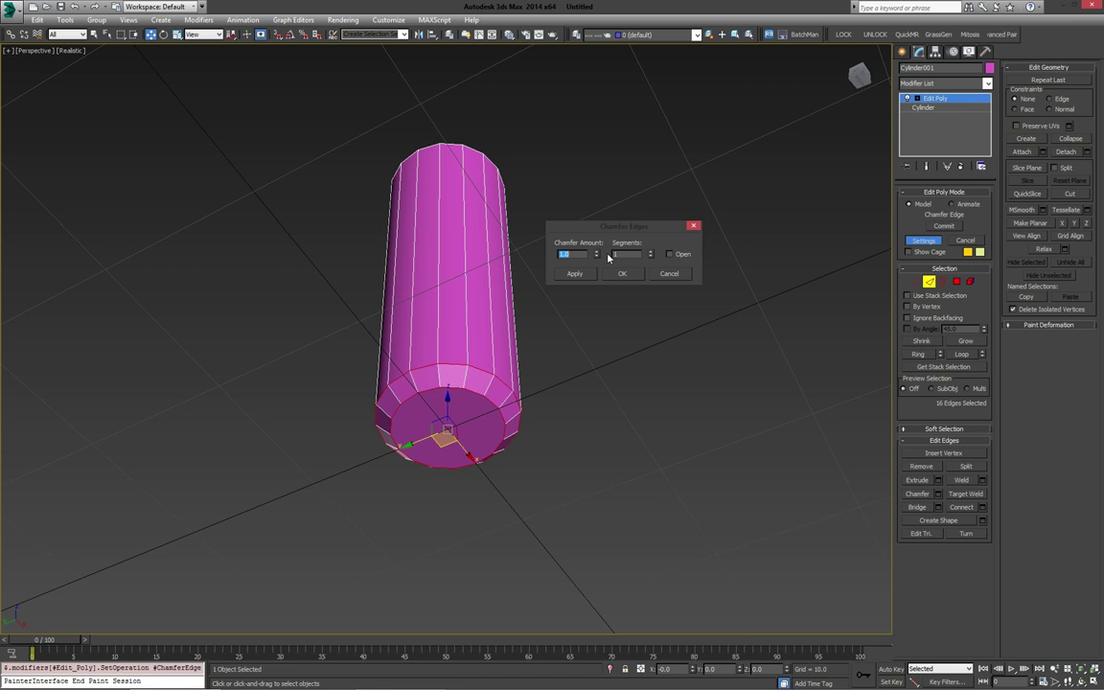
{"action": "left_click_drag", "start_coordinate": [651, 227], "coordinate": [647, 160]}
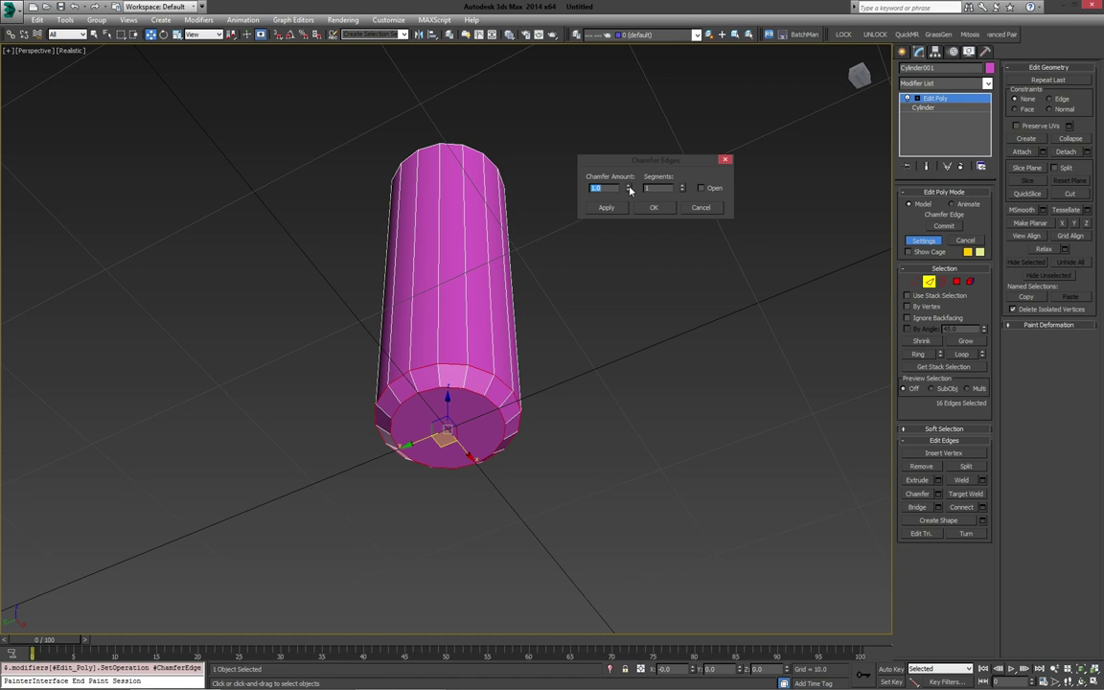
{"action": "left_click_drag", "start_coordinate": [629, 189], "coordinate": [667, 185]}
{"action": "left_click", "coordinate": [683, 185]}
{"action": "left_click", "coordinate": [684, 185]}
{"action": "middle_click_drag", "start_coordinate": [459, 259], "coordinate": [537, 283], "text": "alt"}
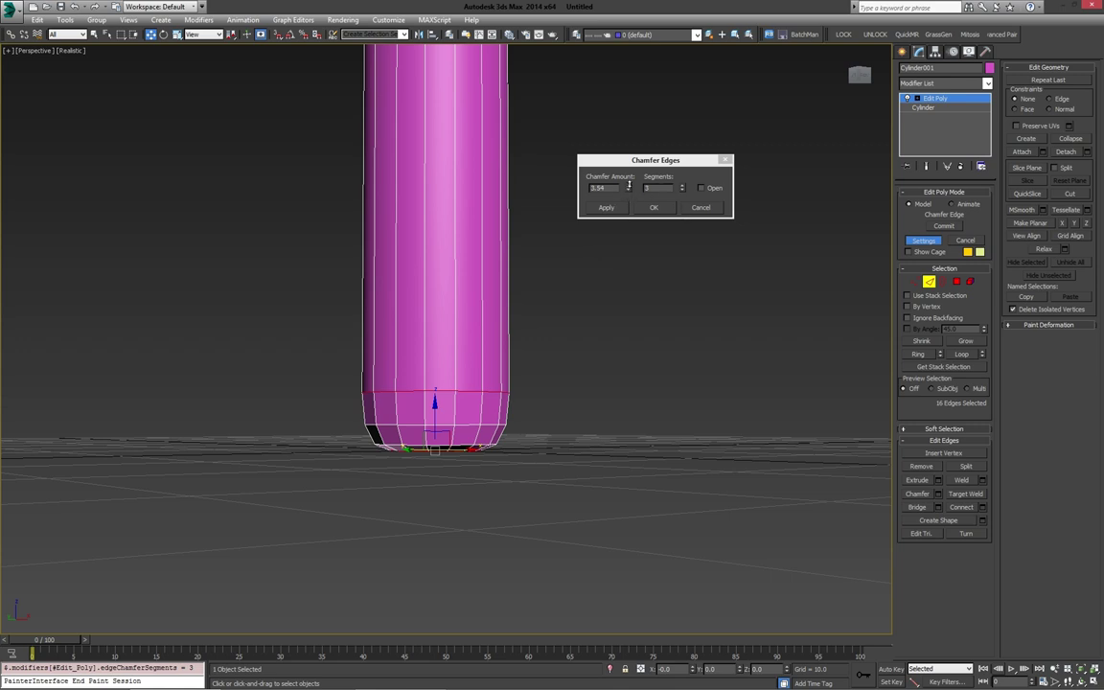
{"action": "left_click_drag", "start_coordinate": [629, 187], "coordinate": [639, 222]}
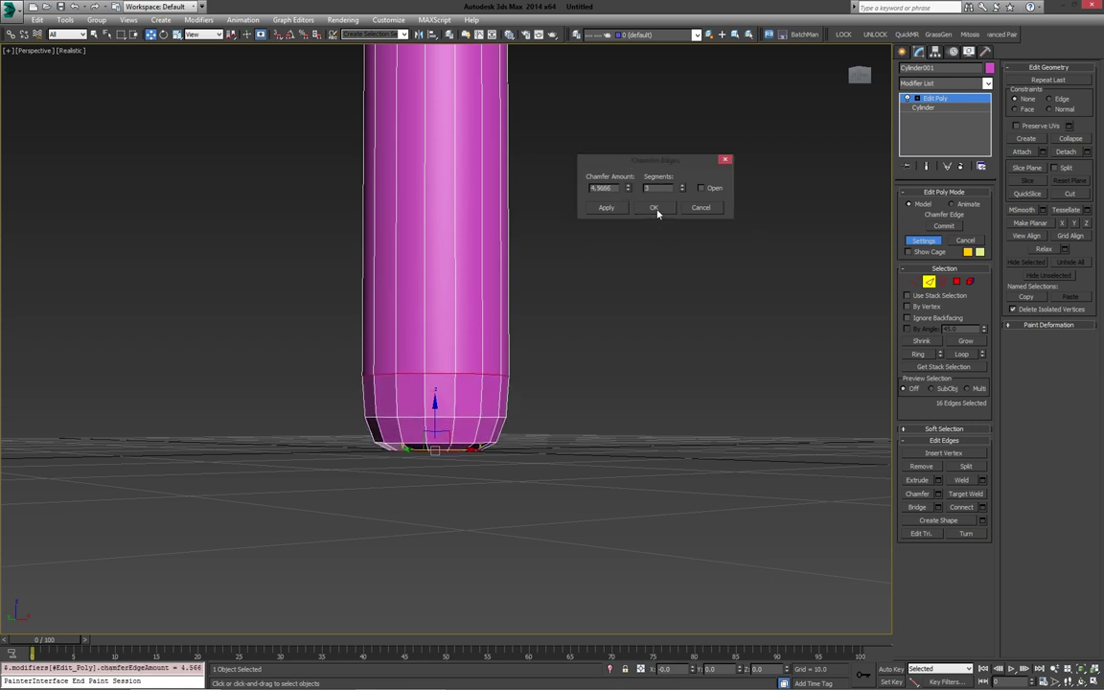
{"action": "left_click", "coordinate": [656, 209]}
{"action": "scroll", "coordinate": [521, 306], "scroll_direction": "down", "scroll_amount": 4}
{"action": "middle_click_drag", "start_coordinate": [515, 303], "coordinate": [422, 257], "text": "alt"}
{"action": "left_click_drag", "start_coordinate": [314, 279], "coordinate": [616, 293]}
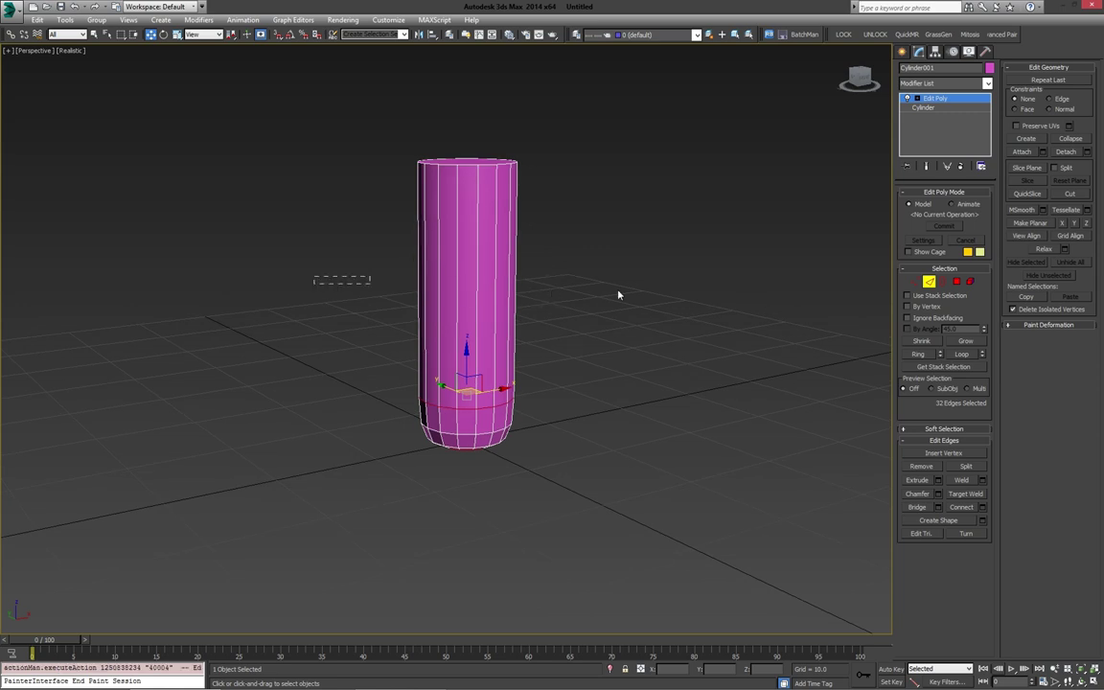
{"action": "middle_click_drag", "start_coordinate": [616, 293], "coordinate": [661, 257], "text": "alt"}
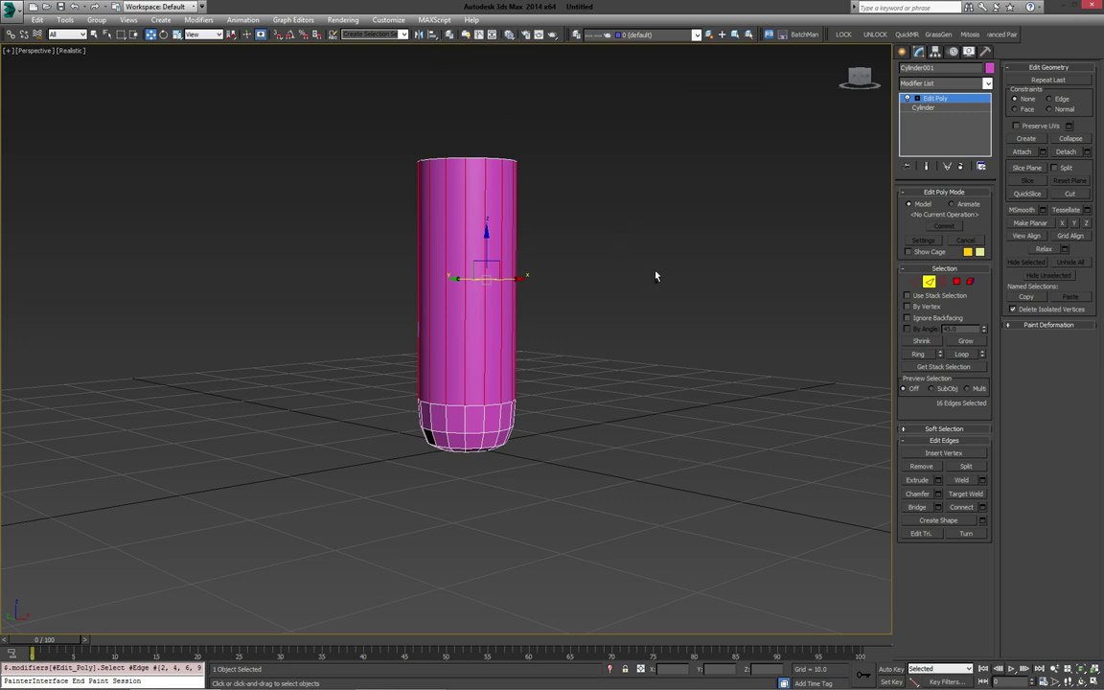
{"action": "left_click", "coordinate": [929, 281]}
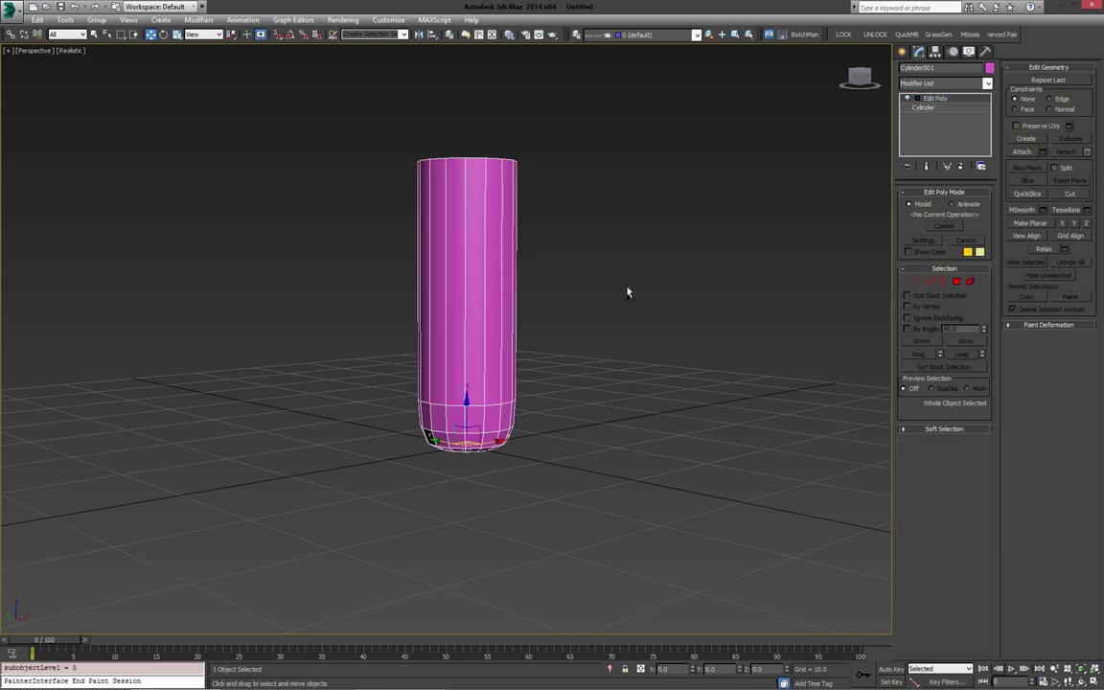
Step: Insert an edge loop just below the top of the cylinder with SwiftLoop
{"action": "key", "text": "alt+shift+w"}
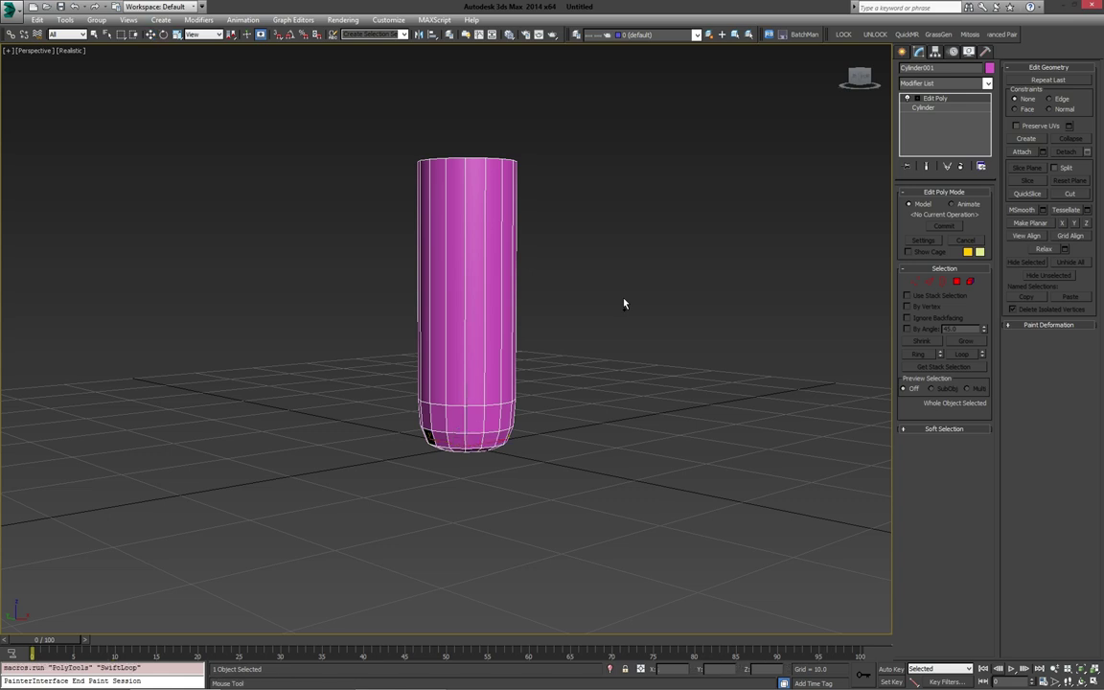
{"action": "left_click", "coordinate": [468, 182]}
{"action": "right_click", "coordinate": [615, 210]}
Step: Extrude the narrow band of 16 polygons below the cylinder's top outward by Local Normal to form a flange
{"action": "middle_click_drag", "start_coordinate": [615, 210], "coordinate": [584, 264], "text": "alt"}
{"action": "key", "text": "4"}
{"action": "left_click", "coordinate": [461, 191]}
{"action": "left_click", "coordinate": [478, 193], "text": "shift"}
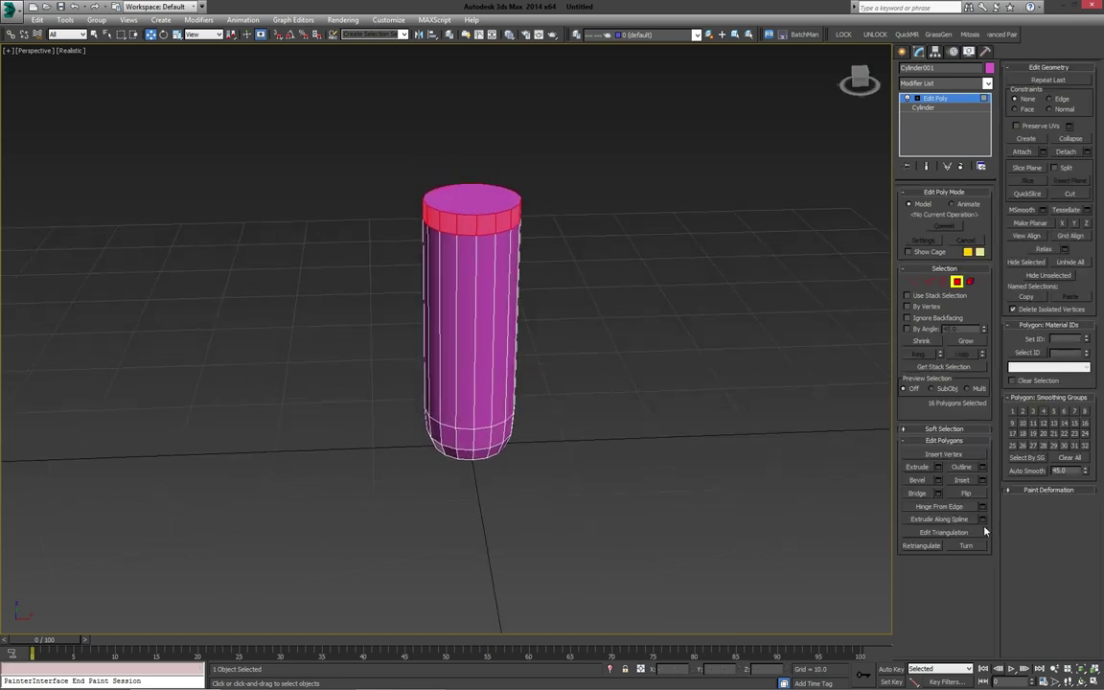
{"action": "left_click", "coordinate": [940, 468]}
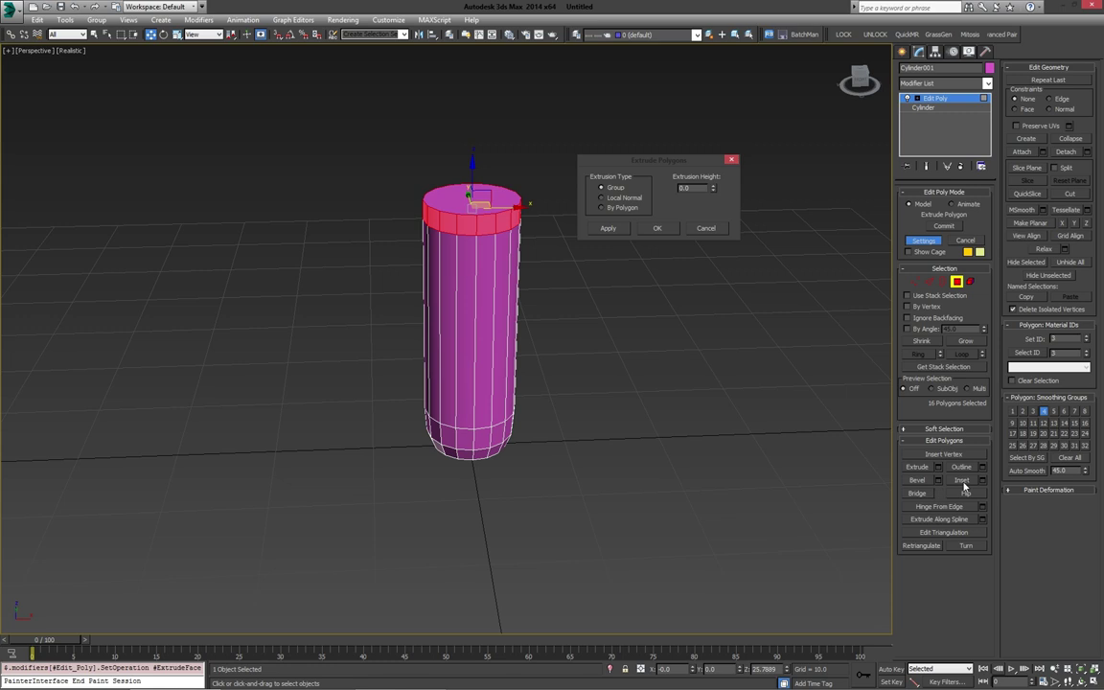
{"action": "left_click_drag", "start_coordinate": [714, 189], "coordinate": [699, 76]}
{"action": "middle_click_drag", "start_coordinate": [439, 303], "coordinate": [530, 300], "text": "alt"}
{"action": "left_click", "coordinate": [623, 199]}
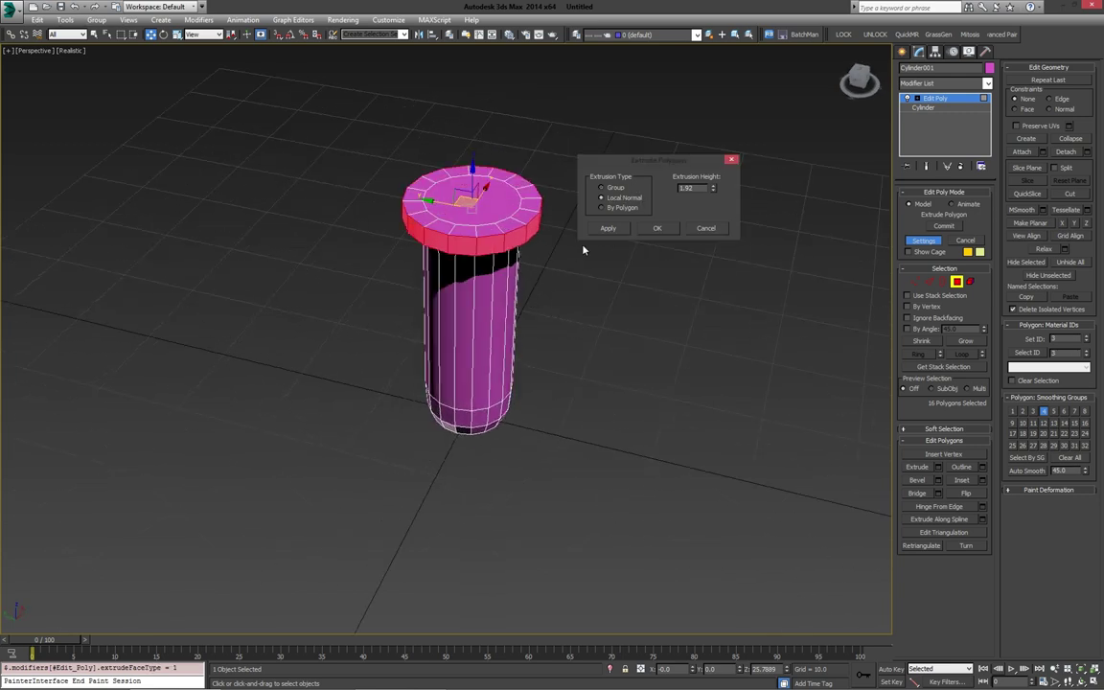
{"action": "middle_click_drag", "start_coordinate": [523, 219], "coordinate": [705, 210], "text": "alt"}
{"action": "left_click_drag", "start_coordinate": [714, 188], "coordinate": [715, 197]}
{"action": "left_click", "coordinate": [657, 228]}
Step: Move the flange's vertices down to about Z 20.9 to shorten the body, and leave vertex editing
{"action": "middle_click_drag", "start_coordinate": [654, 233], "coordinate": [572, 250], "text": "alt"}
{"action": "key", "text": "1"}
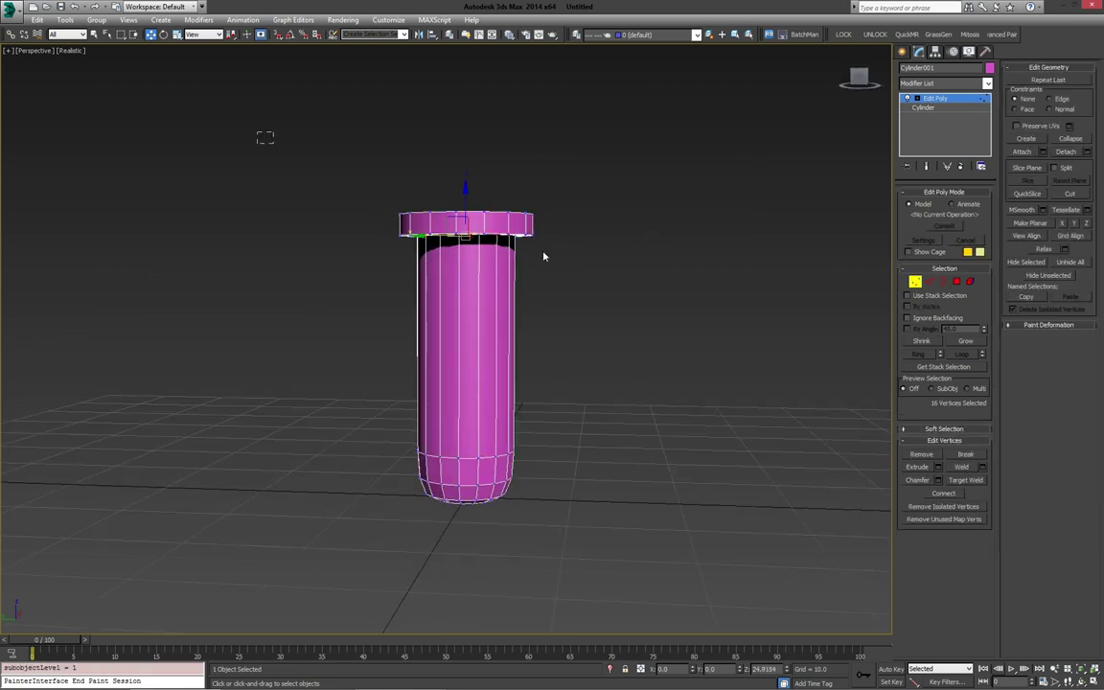
{"action": "middle_click_drag", "start_coordinate": [638, 268], "coordinate": [640, 274], "text": "alt"}
{"action": "left_click_drag", "start_coordinate": [467, 183], "coordinate": [467, 230]}
{"action": "middle_click_drag", "start_coordinate": [535, 239], "coordinate": [887, 299], "text": "alt"}
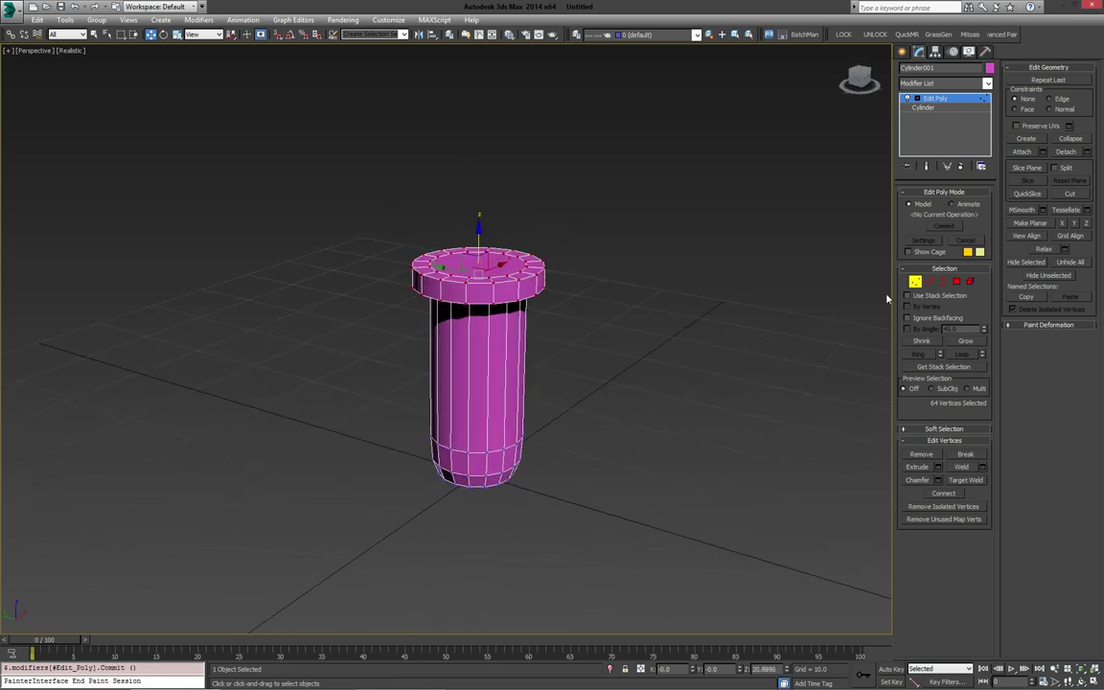
{"action": "left_click", "coordinate": [916, 282]}
{"action": "middle_click_drag", "start_coordinate": [575, 271], "coordinate": [638, 270], "text": "alt"}
{"action": "left_click", "coordinate": [903, 52]}
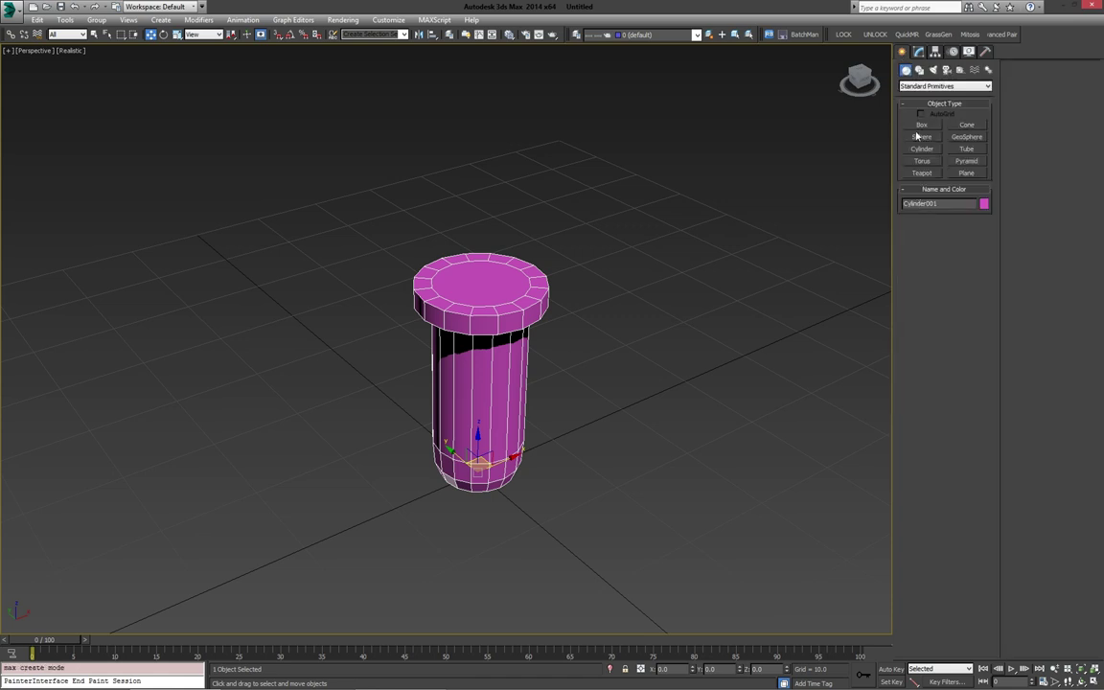
{"action": "middle_click_drag", "start_coordinate": [558, 193], "coordinate": [451, 347], "text": "alt"}
{"action": "left_click", "coordinate": [919, 52]}
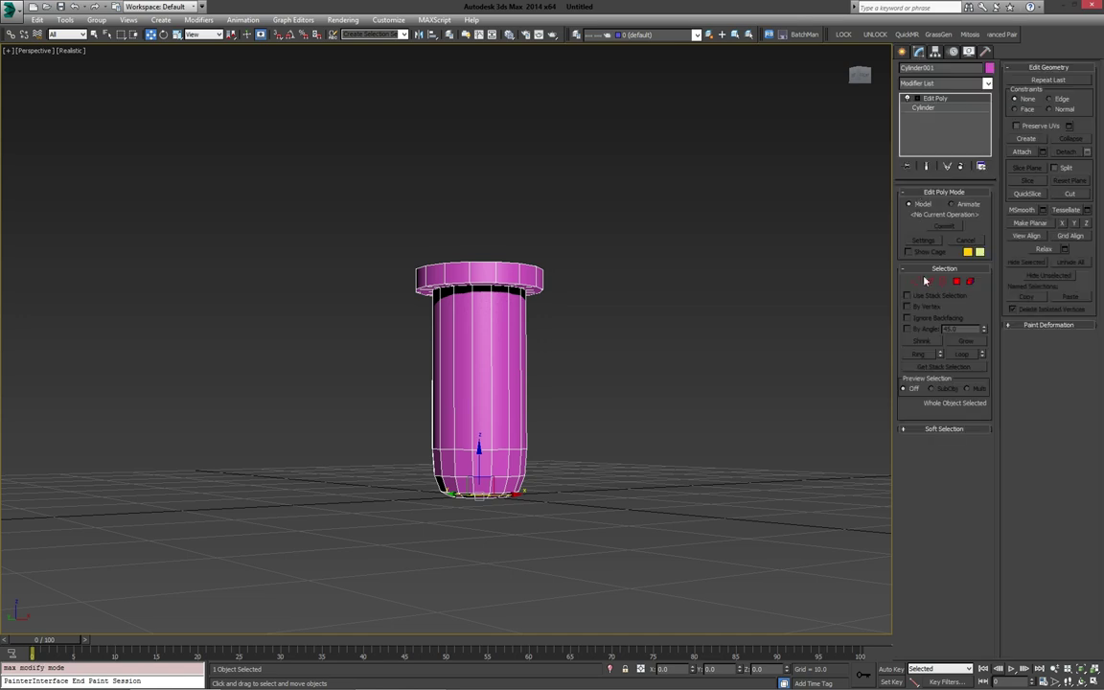
Step: Select the 65 polygons of the body below the flange and clone them upward as a new element
{"action": "left_click", "coordinate": [957, 281]}
{"action": "left_click_drag", "start_coordinate": [642, 564], "coordinate": [642, 564]}
{"action": "middle_click_drag", "start_coordinate": [643, 563], "coordinate": [641, 479], "text": "alt"}
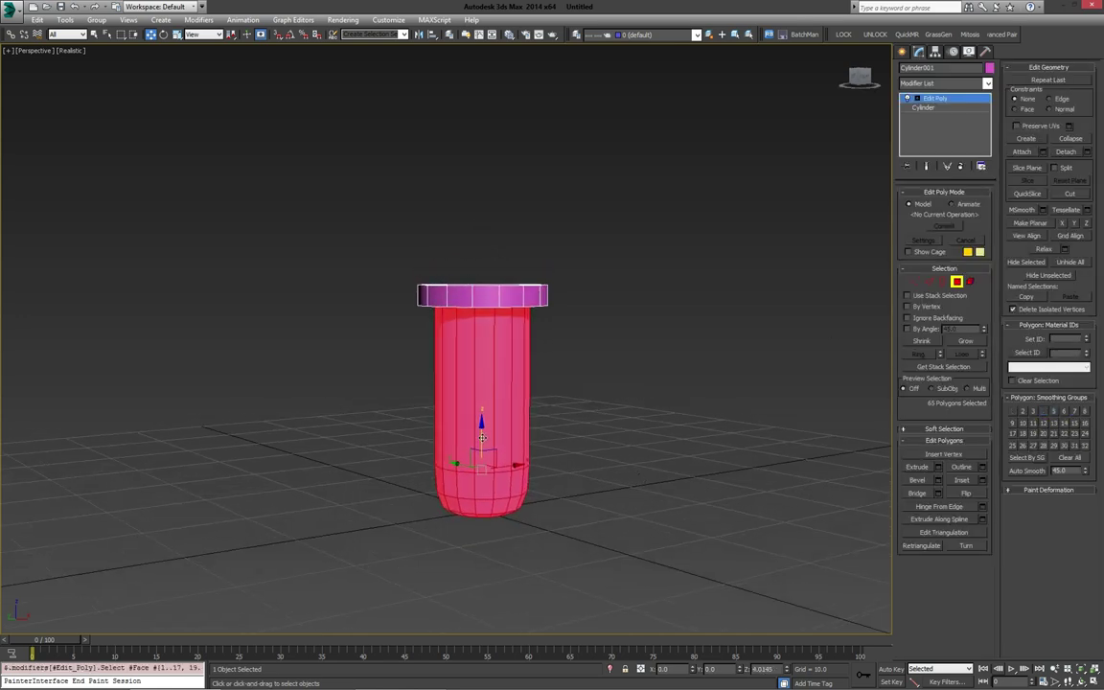
{"action": "left_click_drag", "start_coordinate": [482, 437], "coordinate": [482, 192], "text": "shift"}
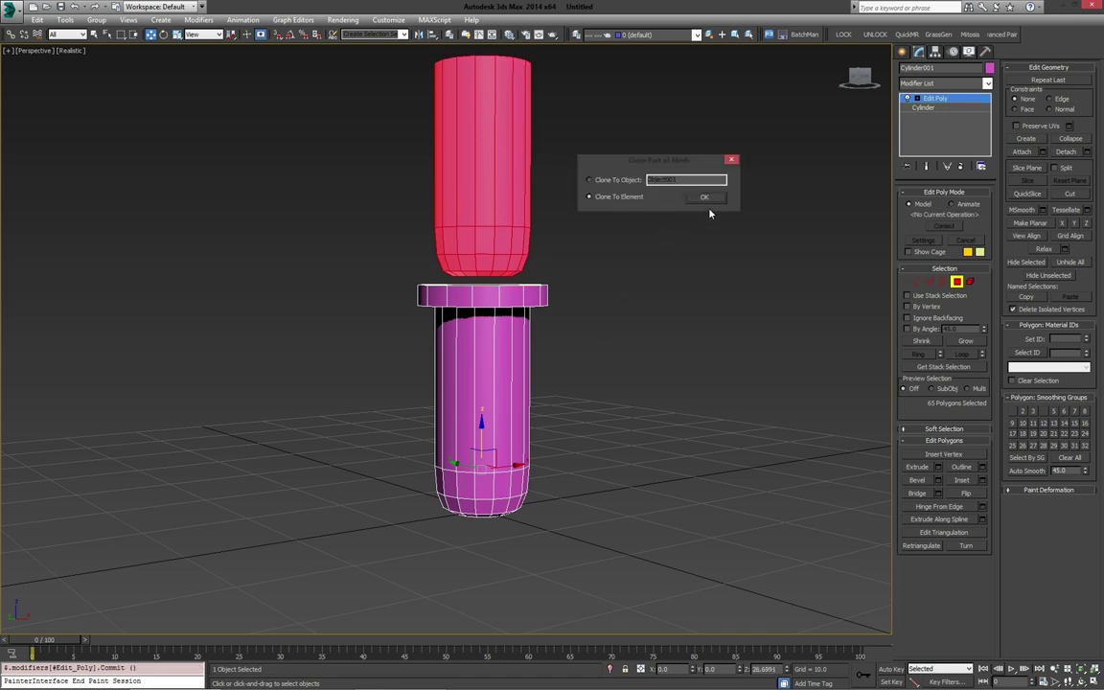
{"action": "left_click", "coordinate": [706, 197]}
Step: Rotate the cloned body element 180 degrees so its rounded end points up, using angle snap
{"action": "middle_click_drag", "start_coordinate": [514, 227], "coordinate": [450, 203], "text": "alt"}
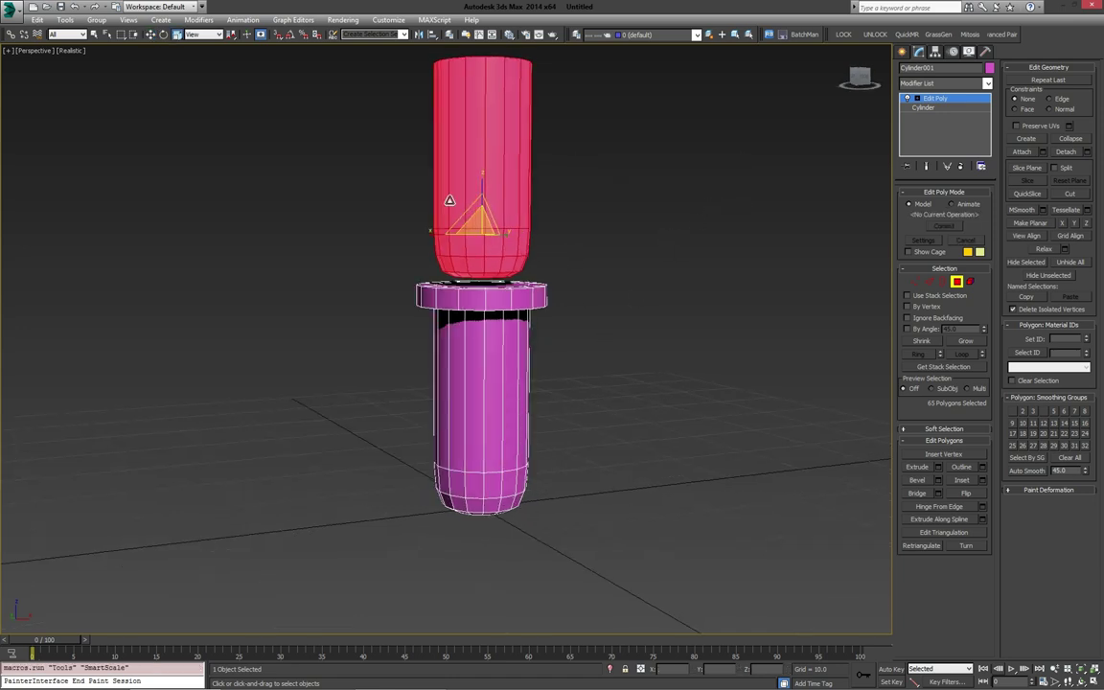
{"action": "key", "text": "e"}
{"action": "mouse_move", "coordinate": [413, 178]}
{"action": "left_mouse_down"}
{"action": "mouse_move", "coordinate": [718, 180]}
{"action": "mouse_move", "coordinate": [816, 208]}
{"action": "mouse_move", "coordinate": [605, 239]}
{"action": "mouse_move", "coordinate": [697, 247]}
{"action": "left_mouse_up"}
{"action": "key", "text": "a"}
Step: Move the flipped element up to about Z 36.4 so its open end sits on the flange
{"action": "key", "text": "w"}
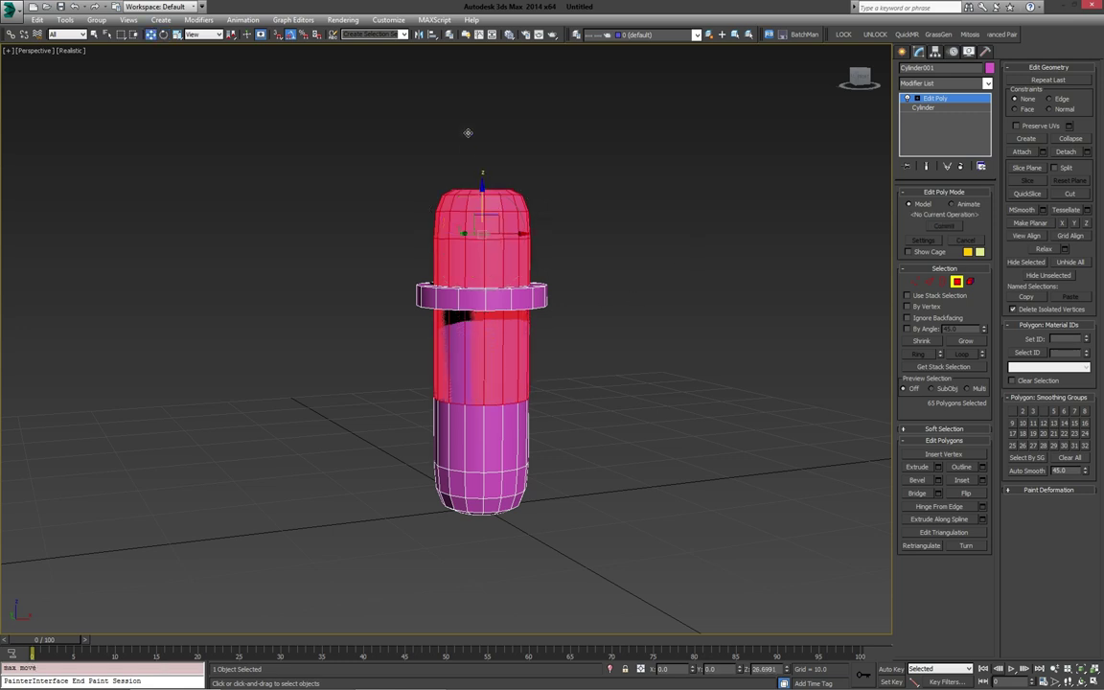
{"action": "left_click_drag", "start_coordinate": [481, 196], "coordinate": [461, 85]}
{"action": "middle_click_drag", "start_coordinate": [461, 85], "coordinate": [545, 269], "text": "alt"}
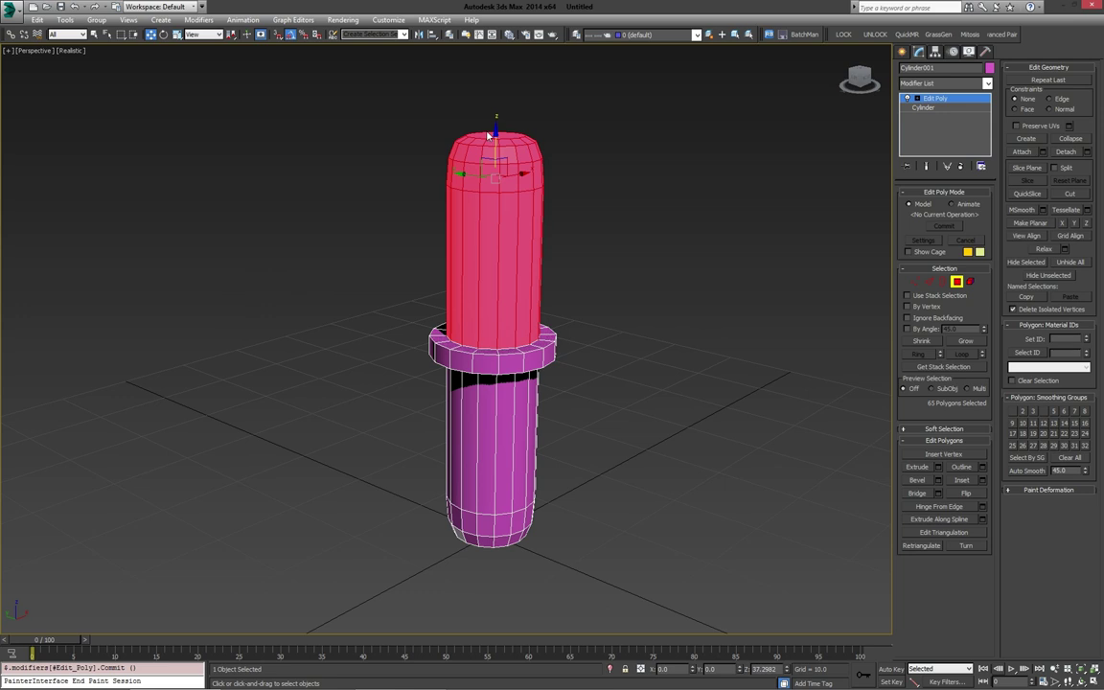
{"action": "left_click_drag", "start_coordinate": [496, 135], "coordinate": [495, 144]}
{"action": "middle_click_drag", "start_coordinate": [496, 144], "coordinate": [545, 223], "text": "alt"}
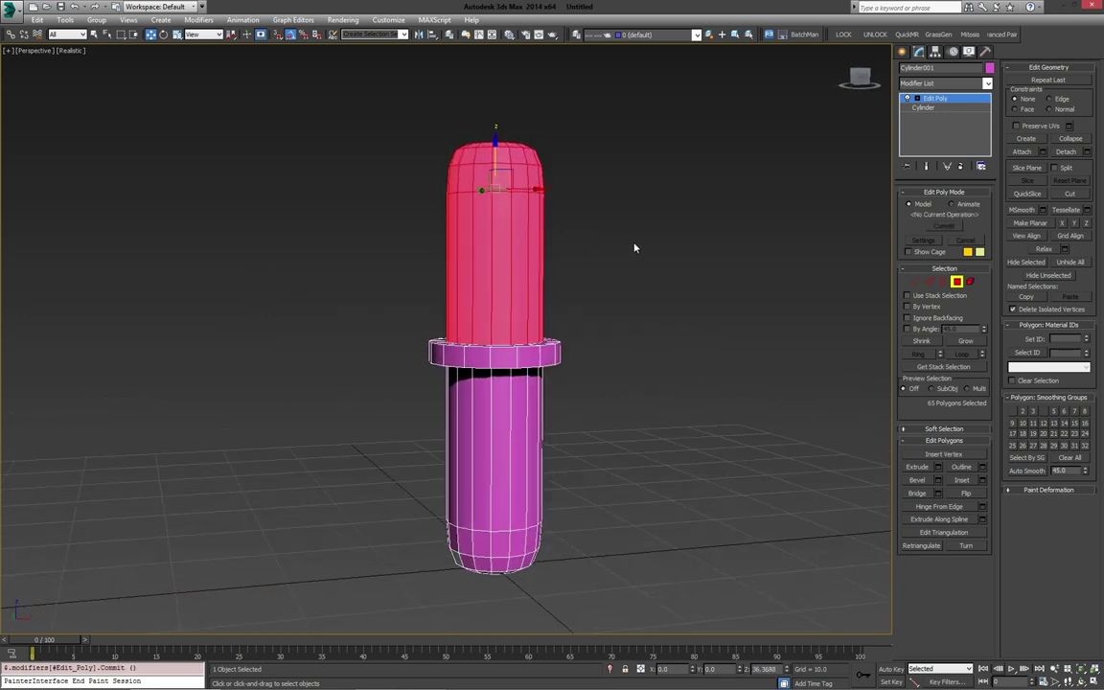
Step: Scale down the 64 vertices at the rounded end of the upper element to taper it into a narrow neck
{"action": "key", "text": "1"}
{"action": "left_click_drag", "start_coordinate": [320, 108], "coordinate": [644, 230]}
{"action": "middle_click_drag", "start_coordinate": [644, 230], "coordinate": [654, 331], "text": "alt"}
{"action": "key", "text": "r"}
{"action": "left_click_drag", "start_coordinate": [486, 170], "coordinate": [491, 122]}
{"action": "middle_click_drag", "start_coordinate": [541, 175], "coordinate": [389, 219], "text": "alt"}
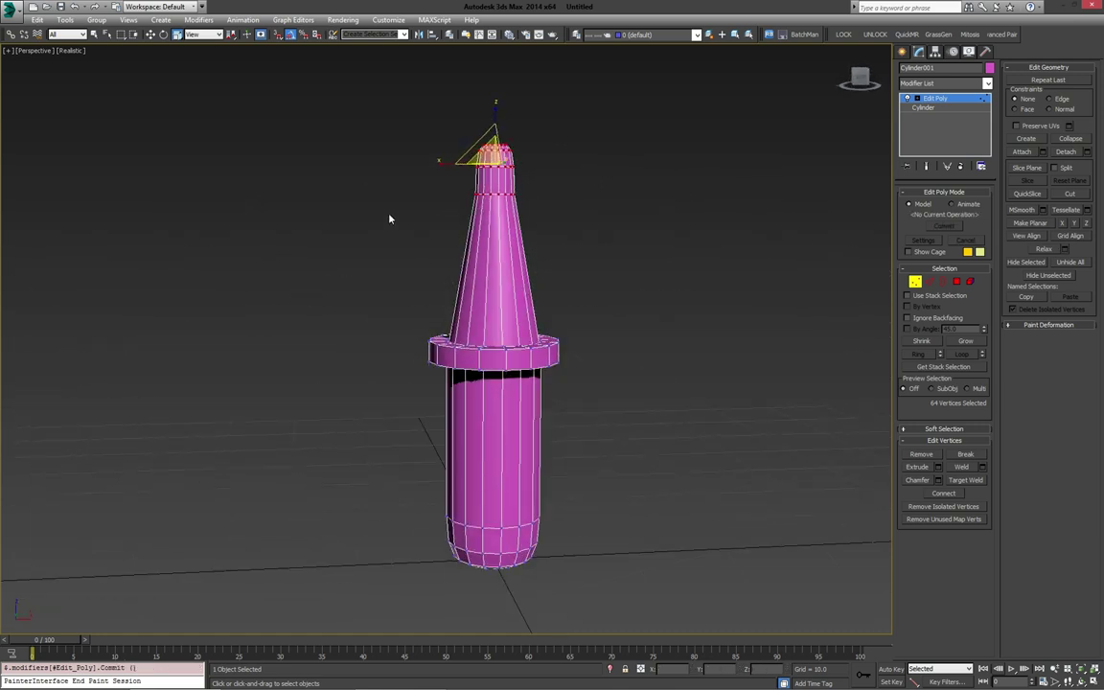
Step: Raise the lowest vertex ring of the narrow tip to about Z 37
{"action": "left_click_drag", "start_coordinate": [580, 228], "coordinate": [581, 228]}
{"action": "key", "text": "w"}
{"action": "left_click_drag", "start_coordinate": [494, 156], "coordinate": [494, 144]}
{"action": "middle_click_drag", "start_coordinate": [602, 179], "coordinate": [373, 289], "text": "alt"}
Step: Insert an edge loop around the middle of the tapered upper section with SwiftLoop and scale its 16 vertices outward to form a shoulder
{"action": "scroll", "coordinate": [543, 227], "scroll_direction": "up", "scroll_amount": 3}
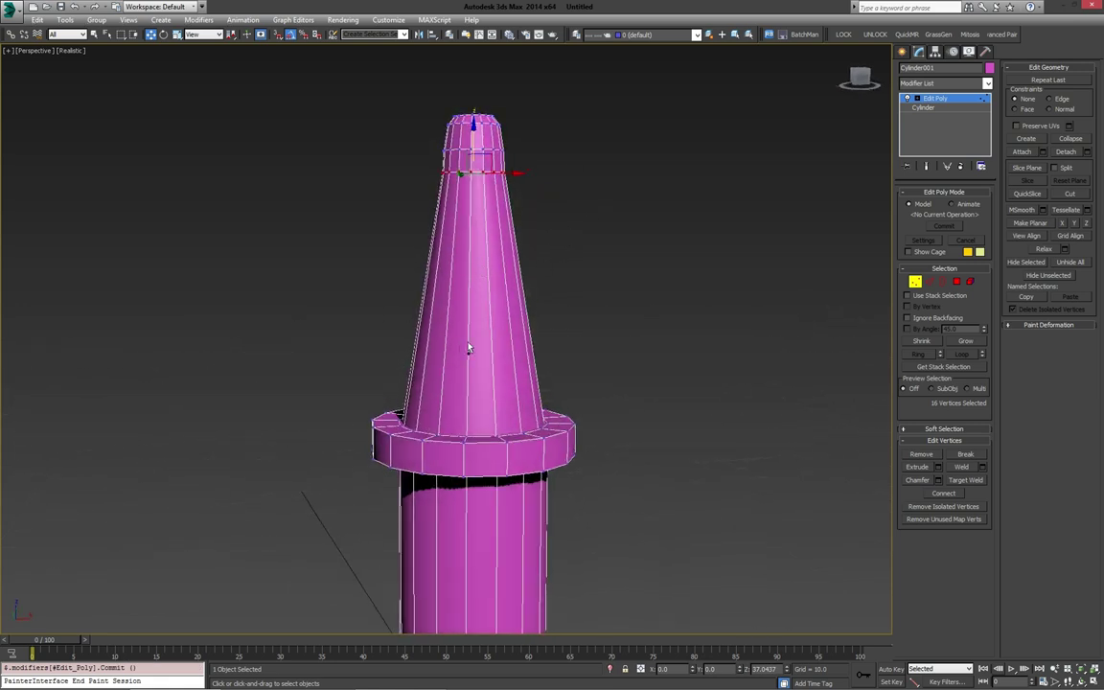
{"action": "key", "text": "ctrl+shift+e"}
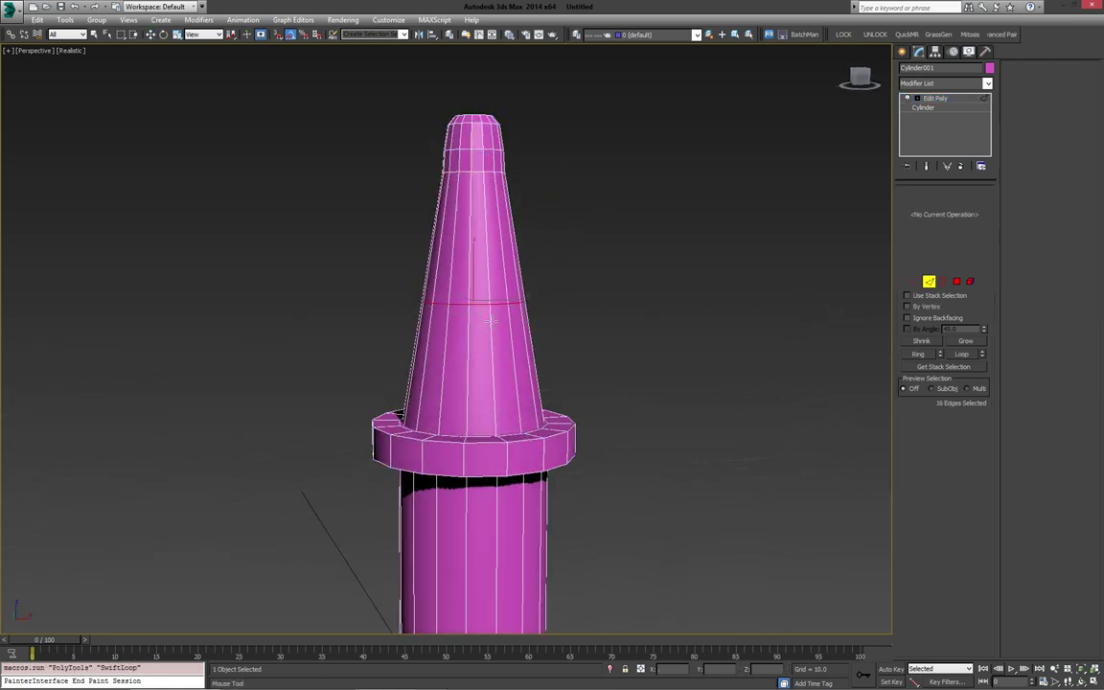
{"action": "key", "text": "w"}
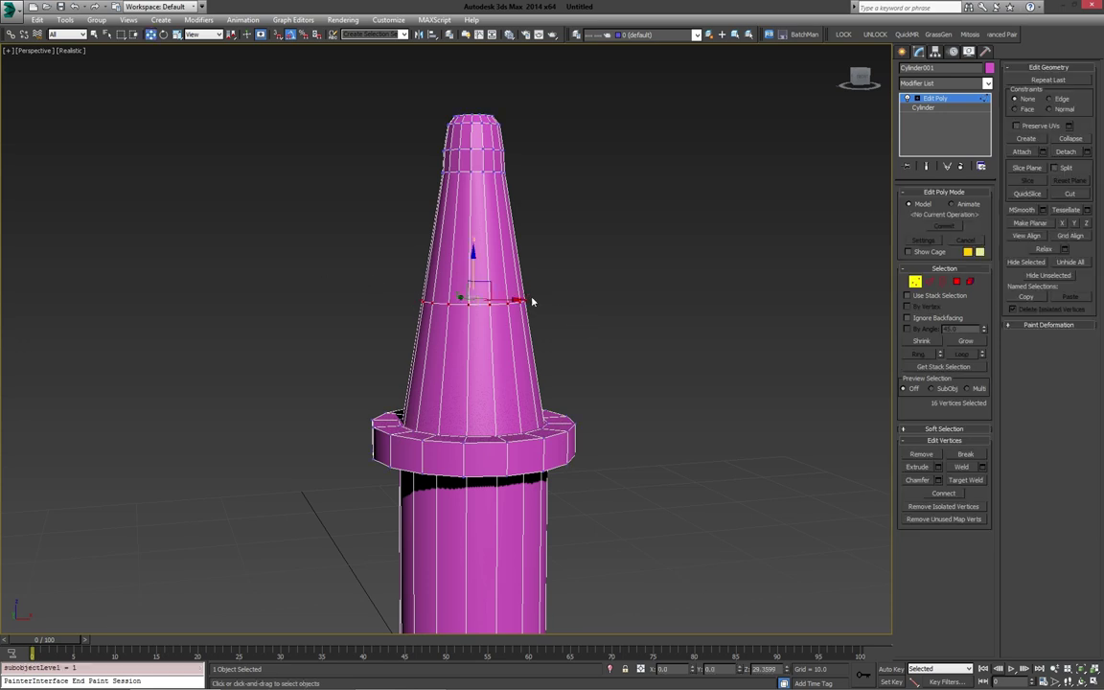
{"action": "middle_click_drag", "start_coordinate": [532, 300], "coordinate": [543, 330], "text": "alt"}
{"action": "key", "text": "r"}
{"action": "left_click_drag", "start_coordinate": [470, 305], "coordinate": [465, 314]}
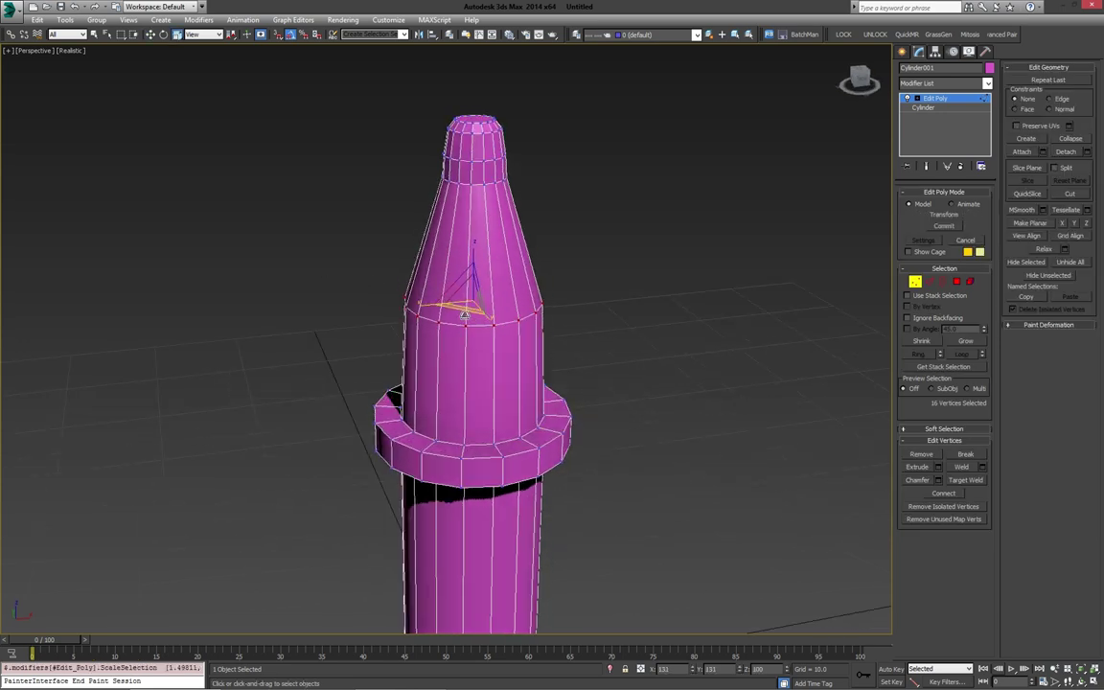
Step: Raise the widened shoulder ring on the upper section to about Z 30.9
{"action": "middle_click_drag", "start_coordinate": [465, 315], "coordinate": [514, 312], "text": "alt"}
{"action": "key", "text": "w"}
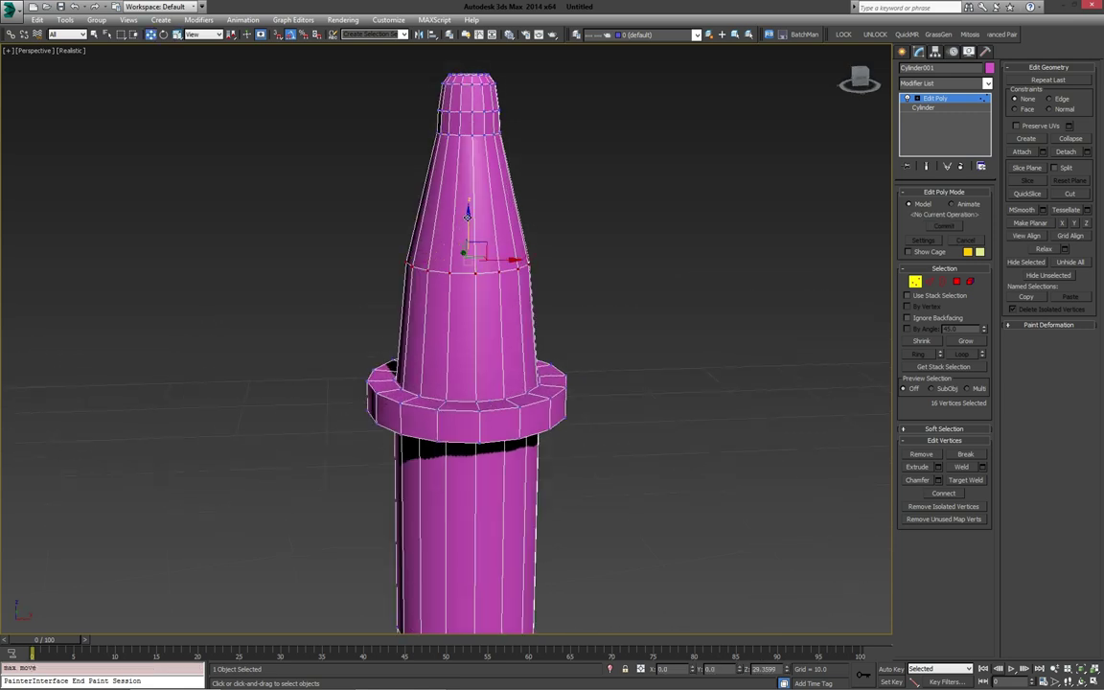
{"action": "left_click_drag", "start_coordinate": [470, 217], "coordinate": [470, 193]}
Step: Squash the 64 vertices of the narrow tip to about 78% in height and scale them narrower horizontally
{"action": "middle_click_drag", "start_coordinate": [541, 292], "coordinate": [373, 167], "text": "alt"}
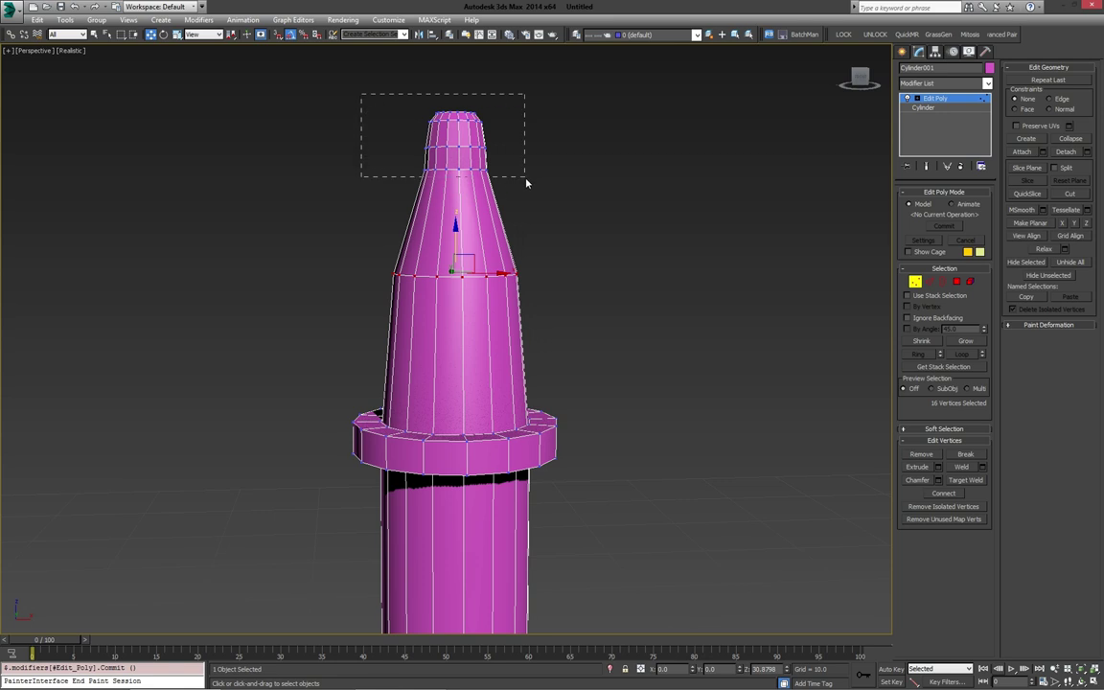
{"action": "left_click_drag", "start_coordinate": [526, 183], "coordinate": [526, 183]}
{"action": "key", "text": "r"}
{"action": "left_click_drag", "start_coordinate": [458, 132], "coordinate": [458, 153]}
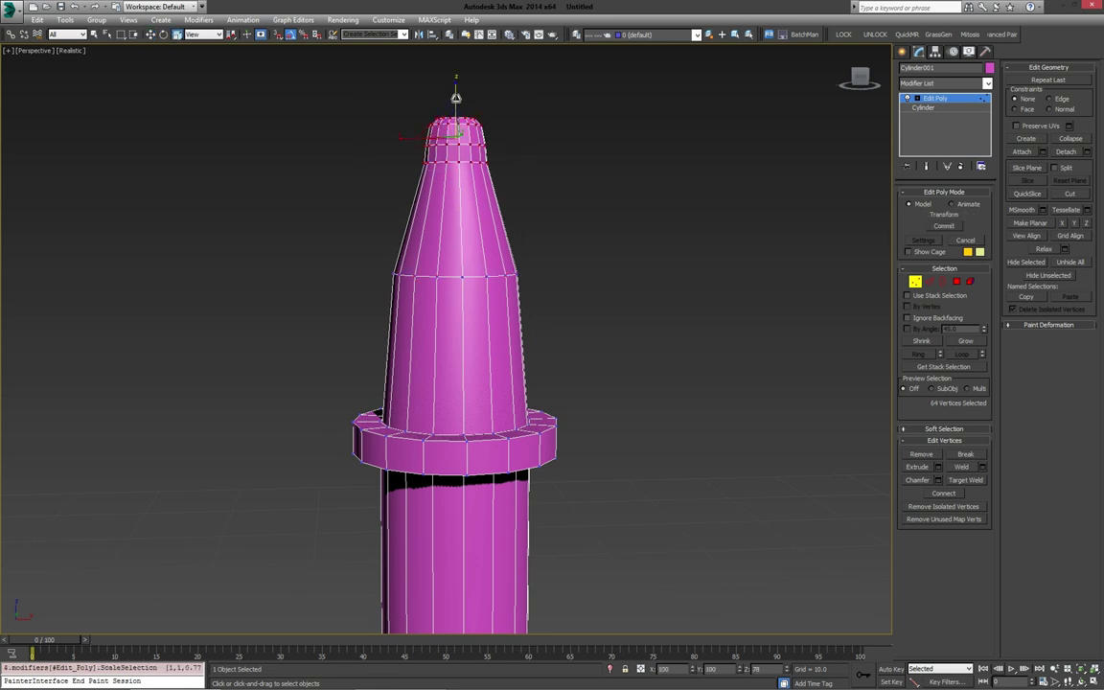
{"action": "middle_click_drag", "start_coordinate": [451, 119], "coordinate": [443, 146], "text": "alt"}
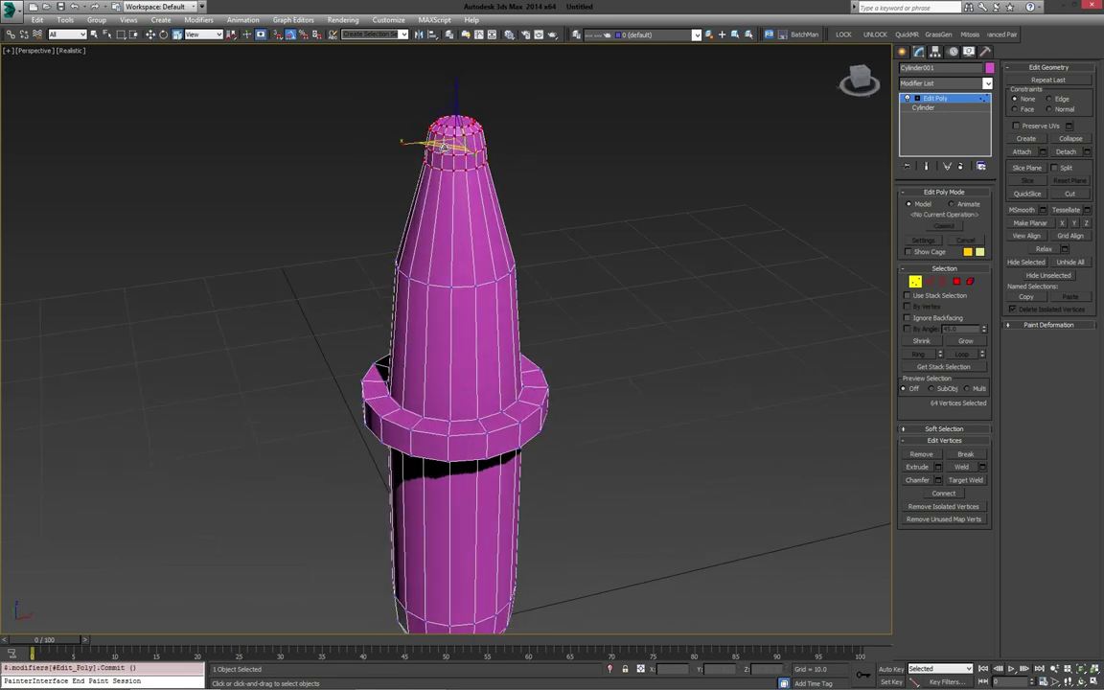
{"action": "left_click_drag", "start_coordinate": [444, 147], "coordinate": [449, 141]}
Step: Raise the narrowed tip vertices to about Z 40.1
{"action": "key", "text": "w"}
{"action": "middle_click_drag", "start_coordinate": [500, 197], "coordinate": [470, 141], "text": "alt"}
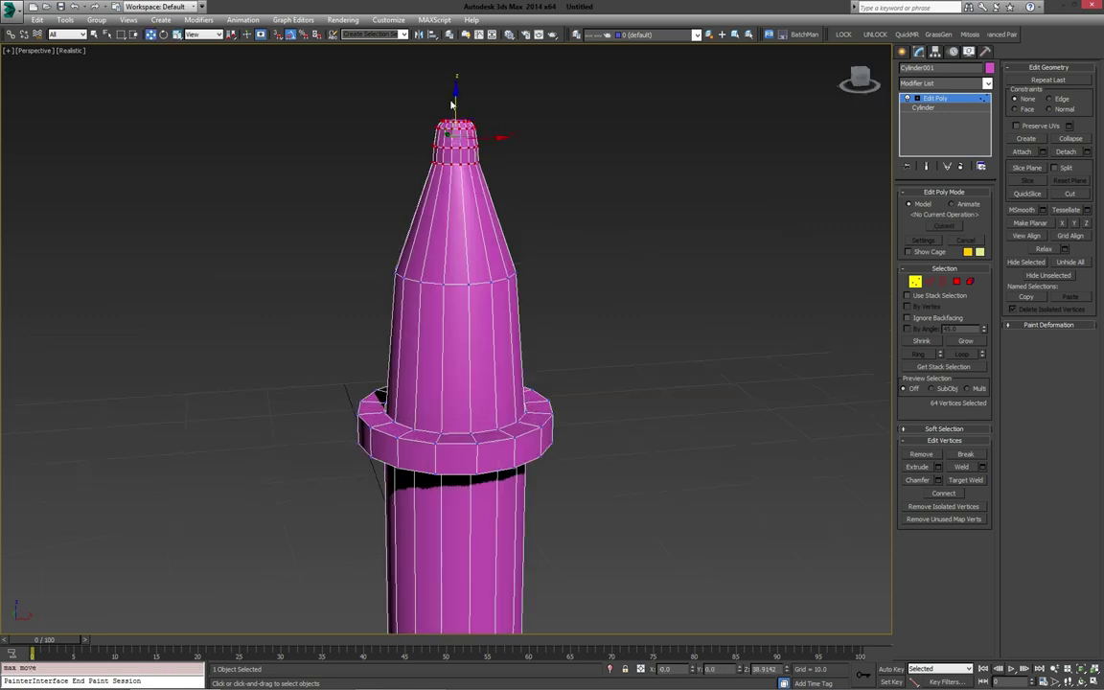
{"action": "left_click_drag", "start_coordinate": [455, 104], "coordinate": [451, 83]}
{"action": "mouse_move", "coordinate": [523, 334]}
{"action": "middle_mouse_down"}
{"action": "mouse_move", "coordinate": [488, 276]}
{"action": "mouse_move", "coordinate": [486, 306]}
{"action": "mouse_move", "coordinate": [513, 281]}
{"action": "mouse_move", "coordinate": [505, 301]}
{"action": "mouse_move", "coordinate": [527, 316]}
{"action": "middle_mouse_up"}
{"action": "scroll", "coordinate": [513, 281], "scroll_direction": "down", "scroll_amount": 3}
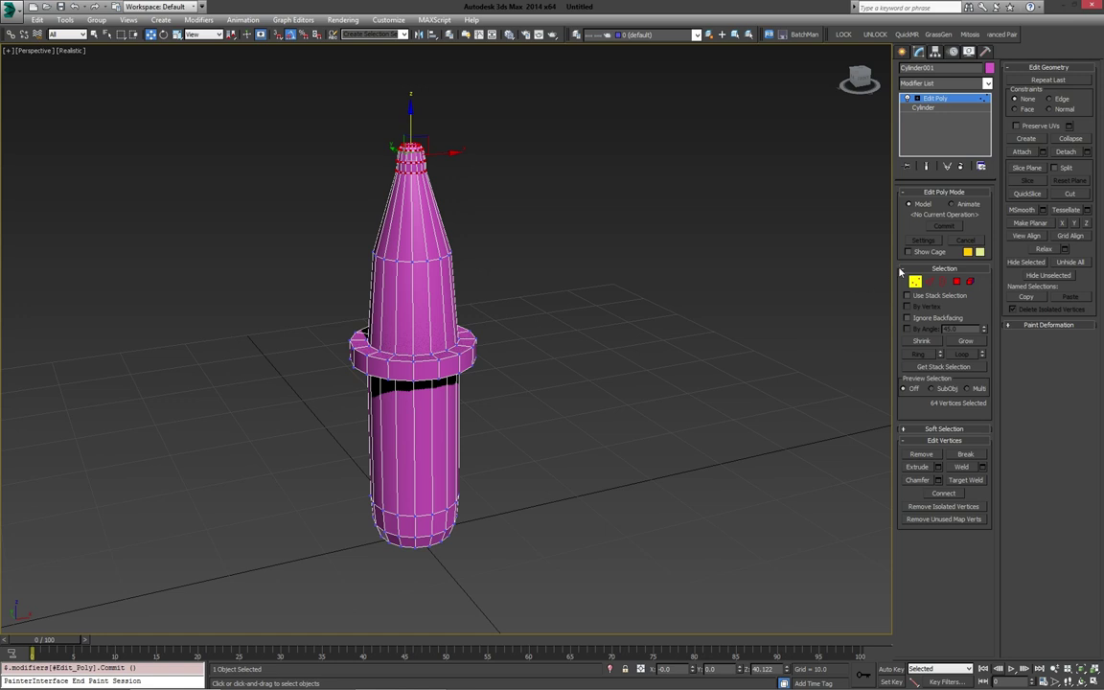
Step: Leave vertex editing and display the whole model as a see-through wireframe
{"action": "key", "text": "1"}
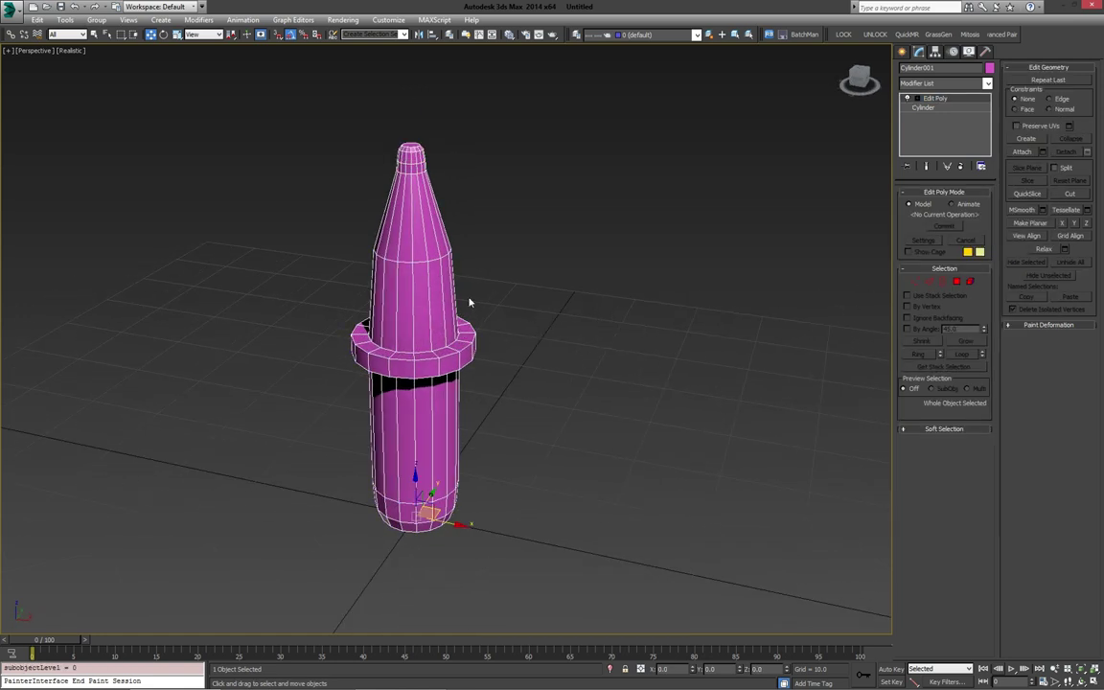
{"action": "mouse_move", "coordinate": [543, 327]}
{"action": "middle_mouse_down", "text": "alt"}
{"action": "mouse_move", "coordinate": [544, 284]}
{"action": "mouse_move", "coordinate": [505, 304]}
{"action": "mouse_move", "coordinate": [523, 309]}
{"action": "middle_mouse_up", "text": "alt"}
{"action": "key", "text": "F3"}
{"action": "scroll", "coordinate": [505, 305], "scroll_direction": "up", "scroll_amount": 3}
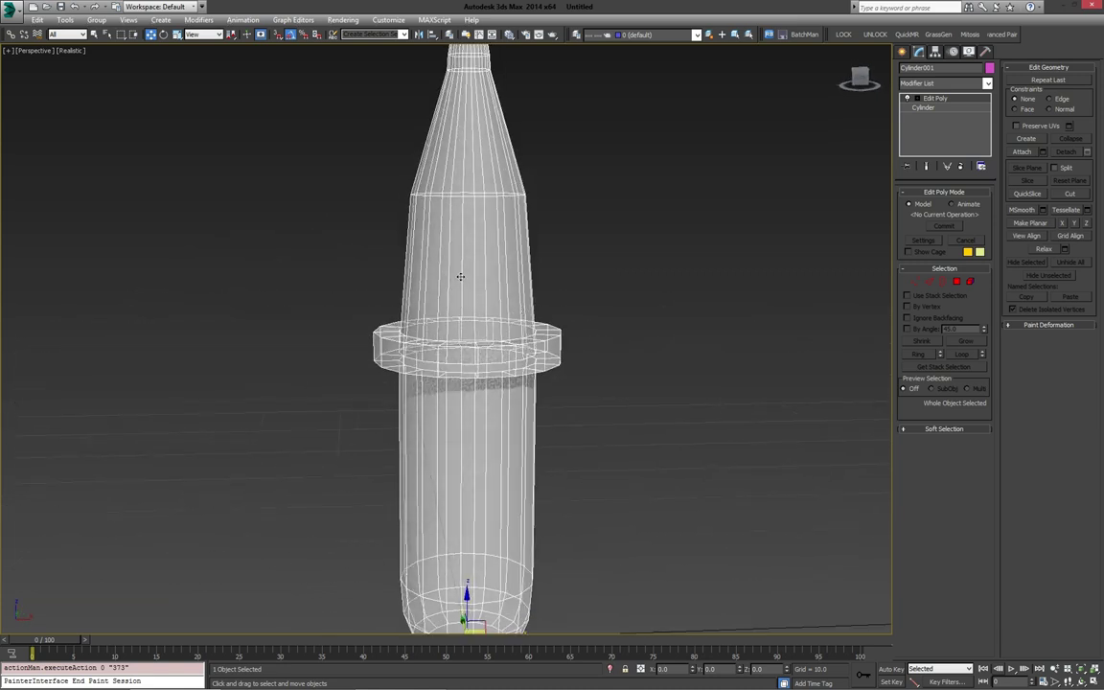
{"action": "middle_click_drag", "start_coordinate": [461, 276], "coordinate": [403, 279], "text": "alt"}
Step: Clone the whole tapered upper element with Detach, using Detach To Element and Detach As Clone
{"action": "left_click", "coordinate": [957, 281]}
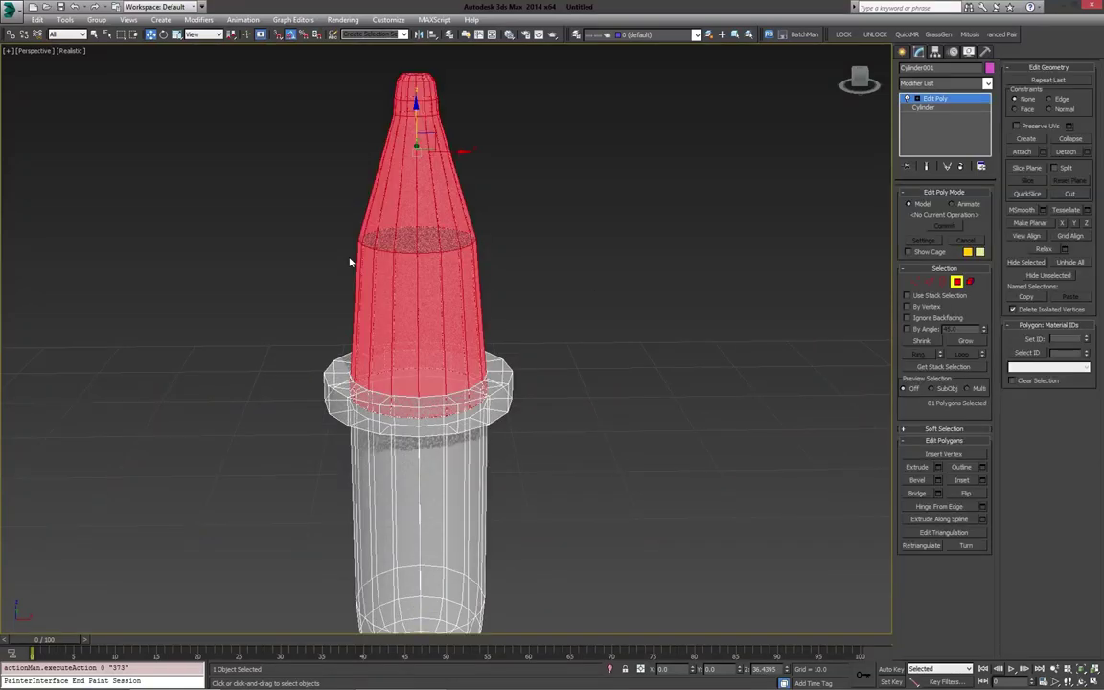
{"action": "left_click", "coordinate": [461, 273]}
{"action": "middle_click_drag", "start_coordinate": [562, 279], "coordinate": [544, 298], "text": "alt"}
{"action": "key", "text": "5"}
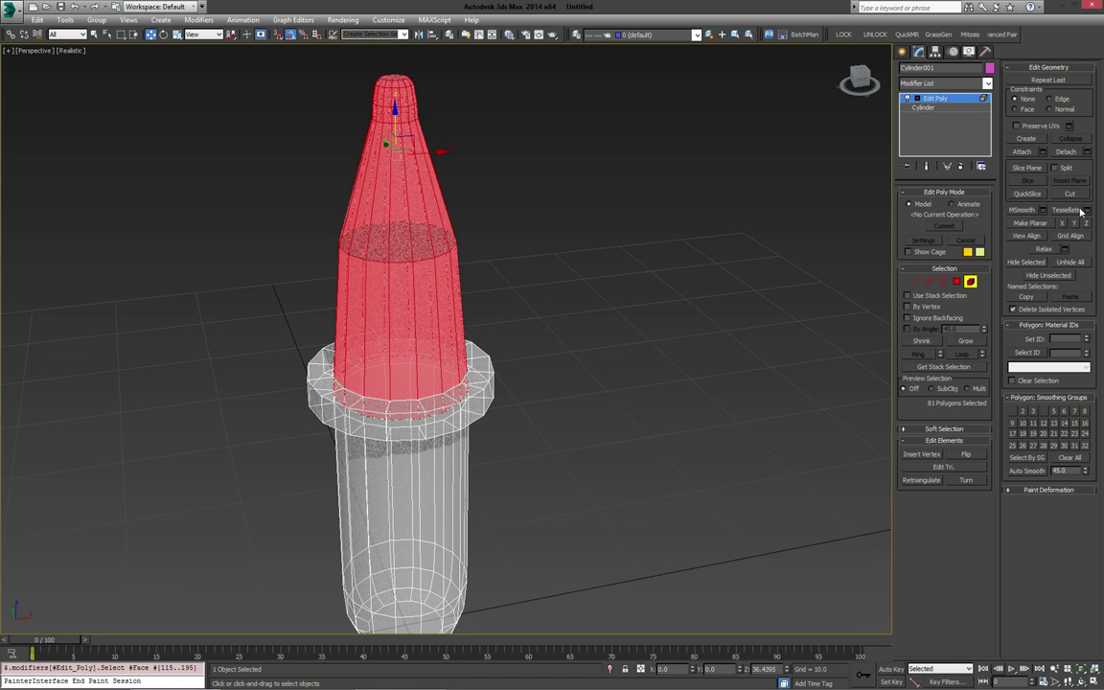
{"action": "left_click", "coordinate": [1069, 151]}
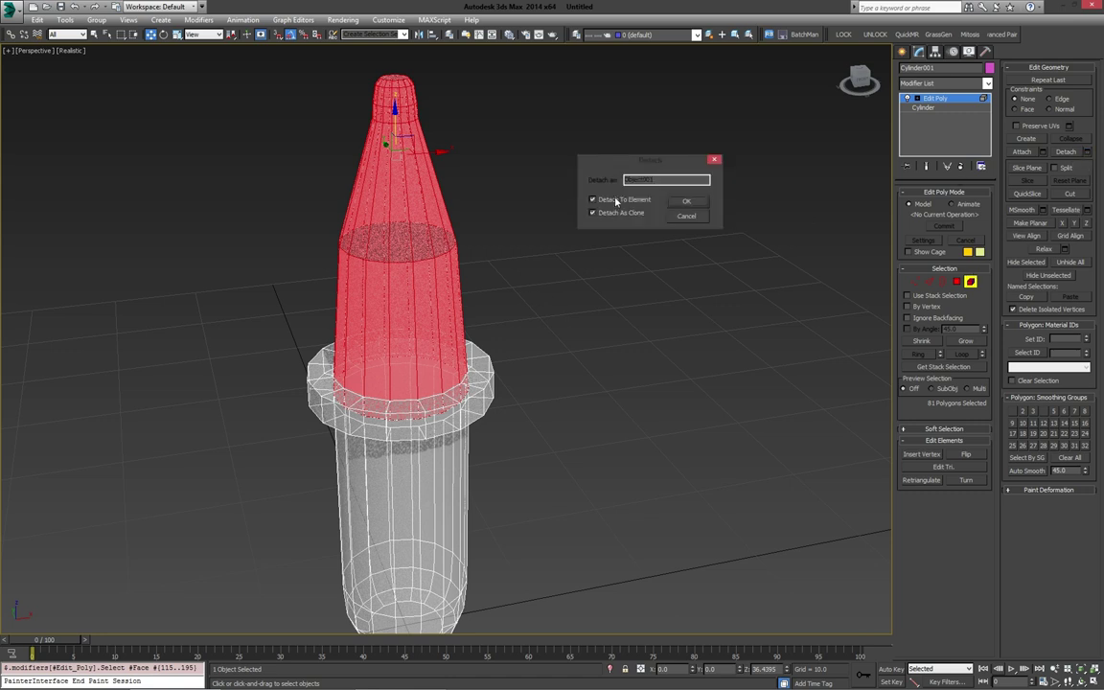
{"action": "left_click", "coordinate": [686, 201]}
Step: Scale the cloned element uniformly to about 29% and lower it inside the upper section to about Z 25.7
{"action": "key", "text": "r"}
{"action": "left_click_drag", "start_coordinate": [388, 151], "coordinate": [492, 290]}
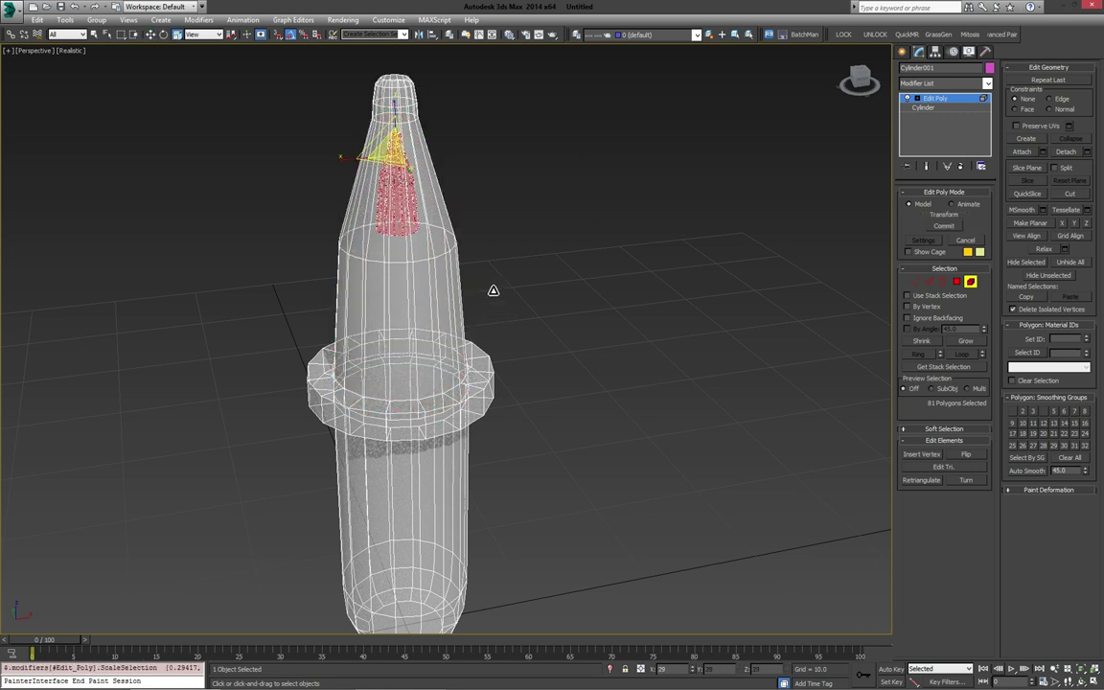
{"action": "key", "text": "w"}
{"action": "left_click_drag", "start_coordinate": [394, 148], "coordinate": [398, 305]}
Step: In the front view, raise the small cloned element to about Z 26.2
{"action": "middle_click_drag", "start_coordinate": [503, 208], "coordinate": [503, 240], "text": "alt"}
{"action": "key", "text": "f"}
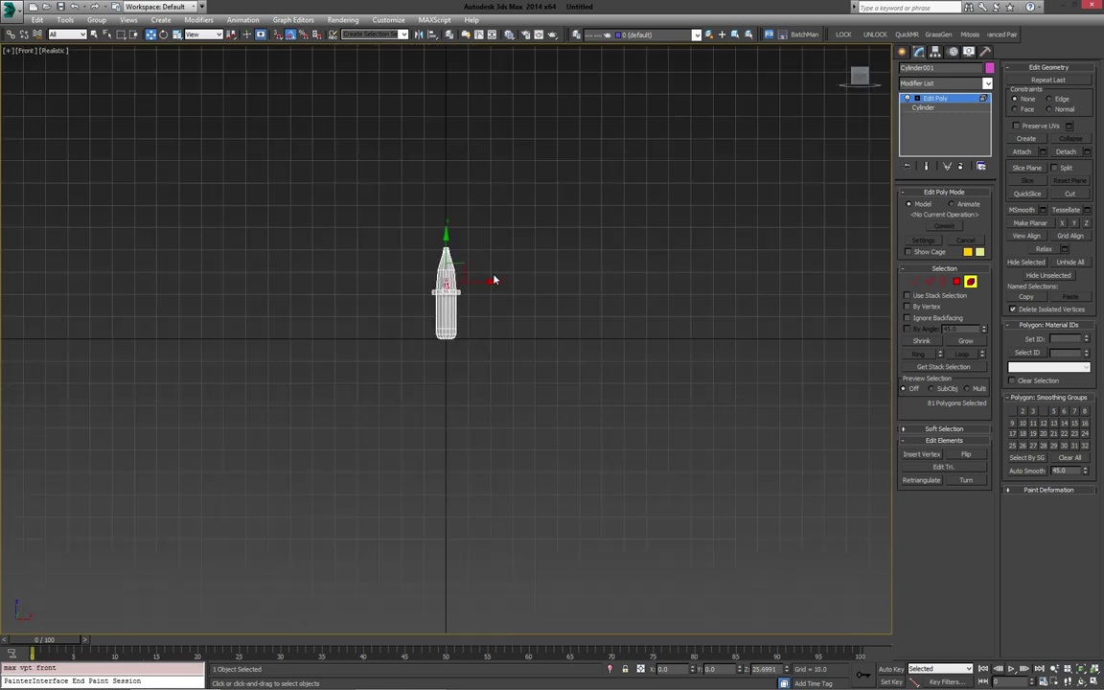
{"action": "scroll", "coordinate": [500, 271], "scroll_direction": "up", "scroll_amount": 15}
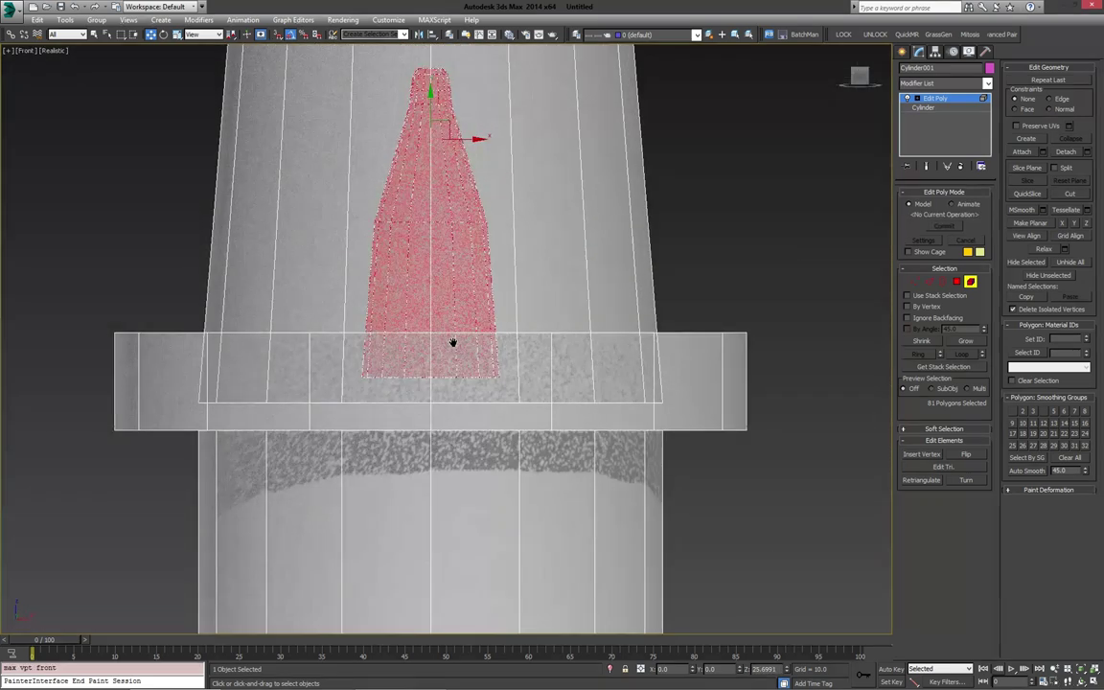
{"action": "middle_click_drag", "start_coordinate": [453, 342], "coordinate": [455, 375]}
{"action": "left_click_drag", "start_coordinate": [440, 195], "coordinate": [440, 175]}
{"action": "middle_click_drag", "start_coordinate": [538, 246], "coordinate": [543, 287]}
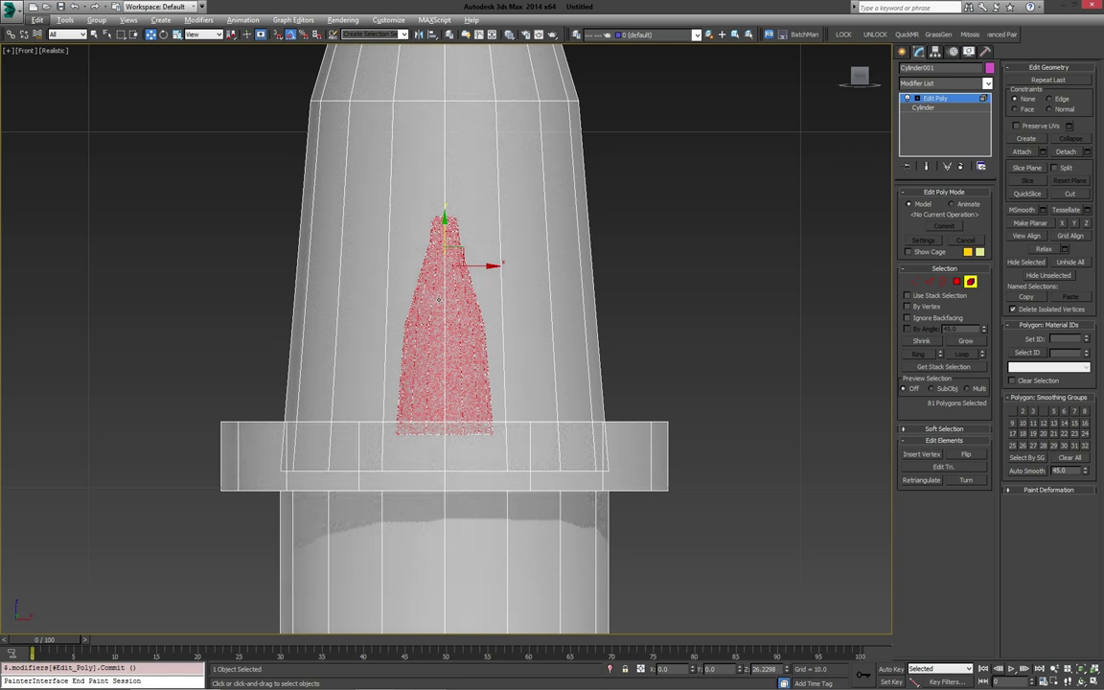
Step: Hide all polygons except the small cloned element
{"action": "scroll", "coordinate": [446, 294], "scroll_direction": "up", "scroll_amount": 5}
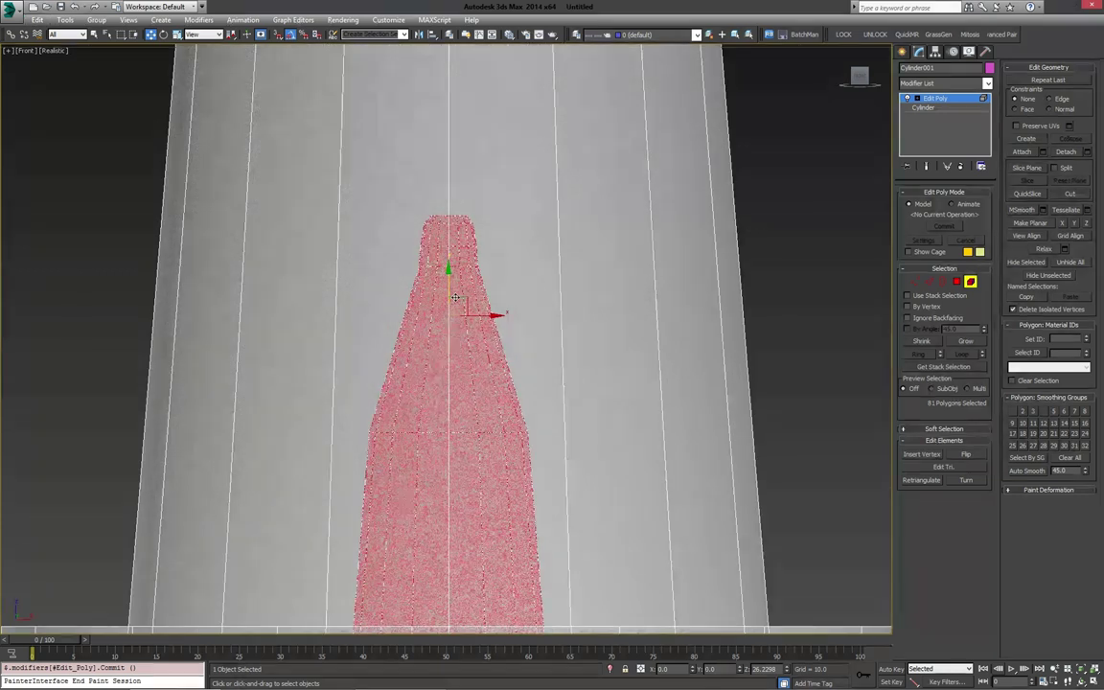
{"action": "scroll", "coordinate": [418, 306], "scroll_direction": "up", "scroll_amount": 2}
{"action": "scroll", "coordinate": [420, 303], "scroll_direction": "down", "scroll_amount": 3}
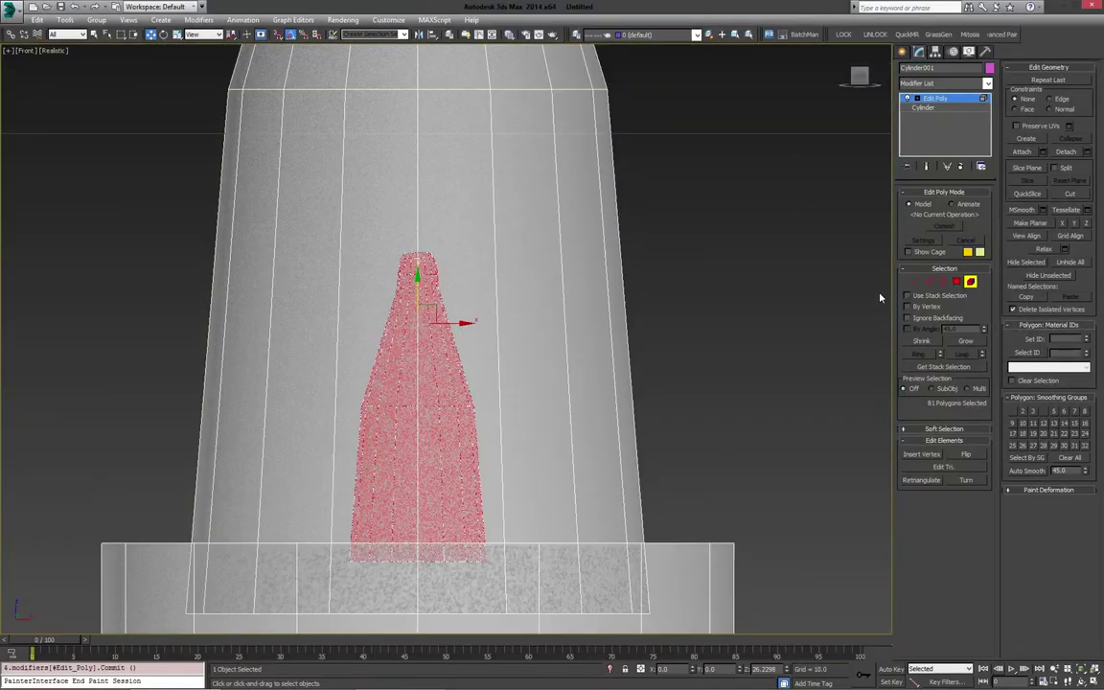
{"action": "left_click", "coordinate": [1048, 275]}
{"action": "middle_click_drag", "start_coordinate": [439, 299], "coordinate": [447, 316]}
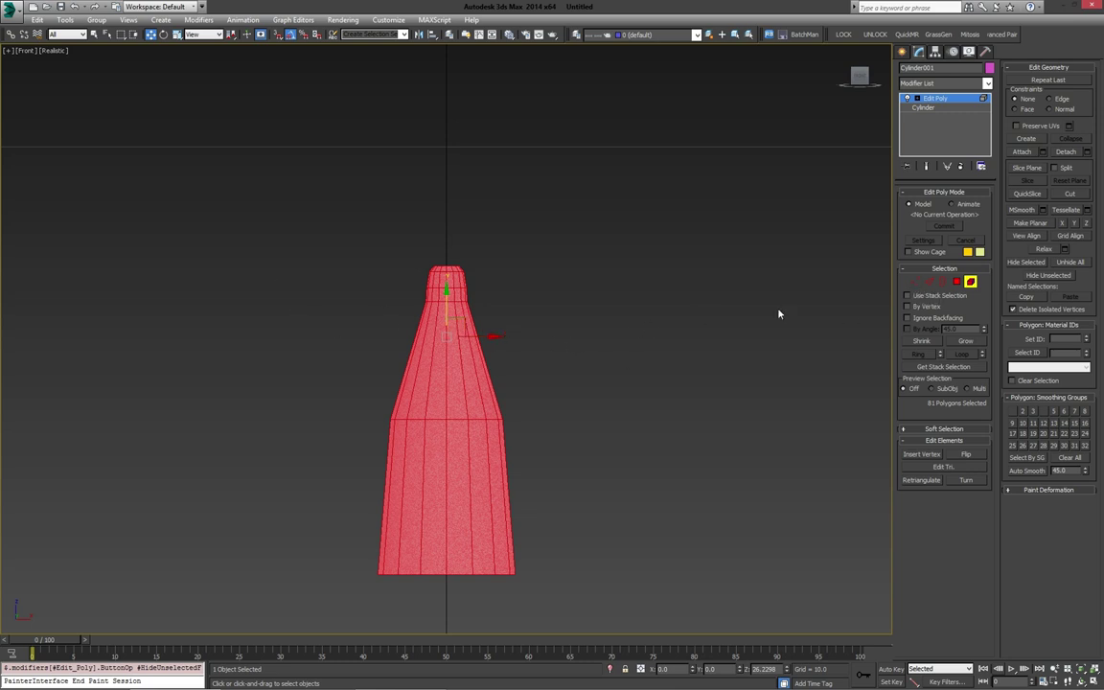
Step: Try to remove the 48 vertices of the three neck rings on the small element, and undo each removal
{"action": "left_click", "coordinate": [916, 290]}
{"action": "left_click", "coordinate": [374, 345]}
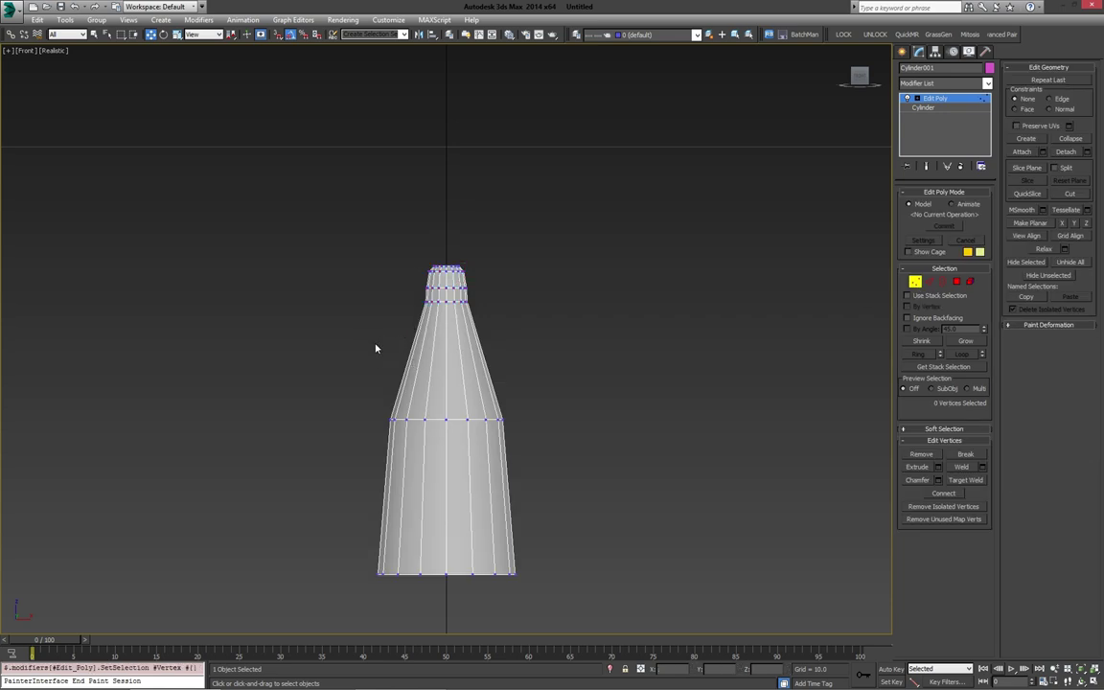
{"action": "left_click_drag", "start_coordinate": [352, 352], "coordinate": [523, 275]}
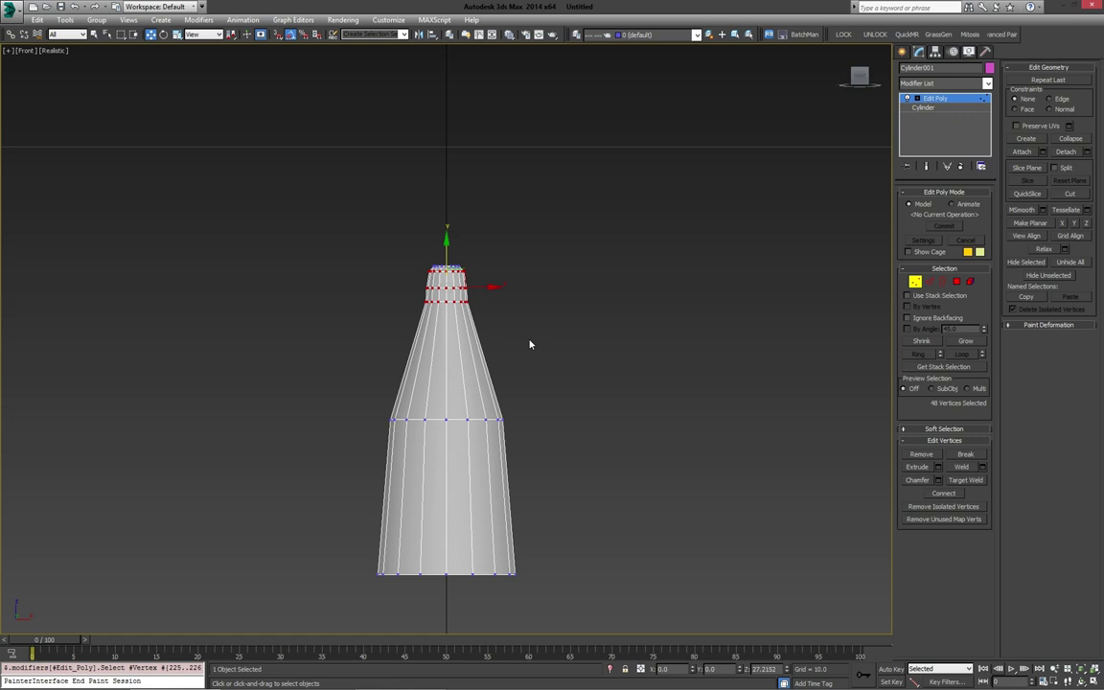
{"action": "key", "text": "BackSpace"}
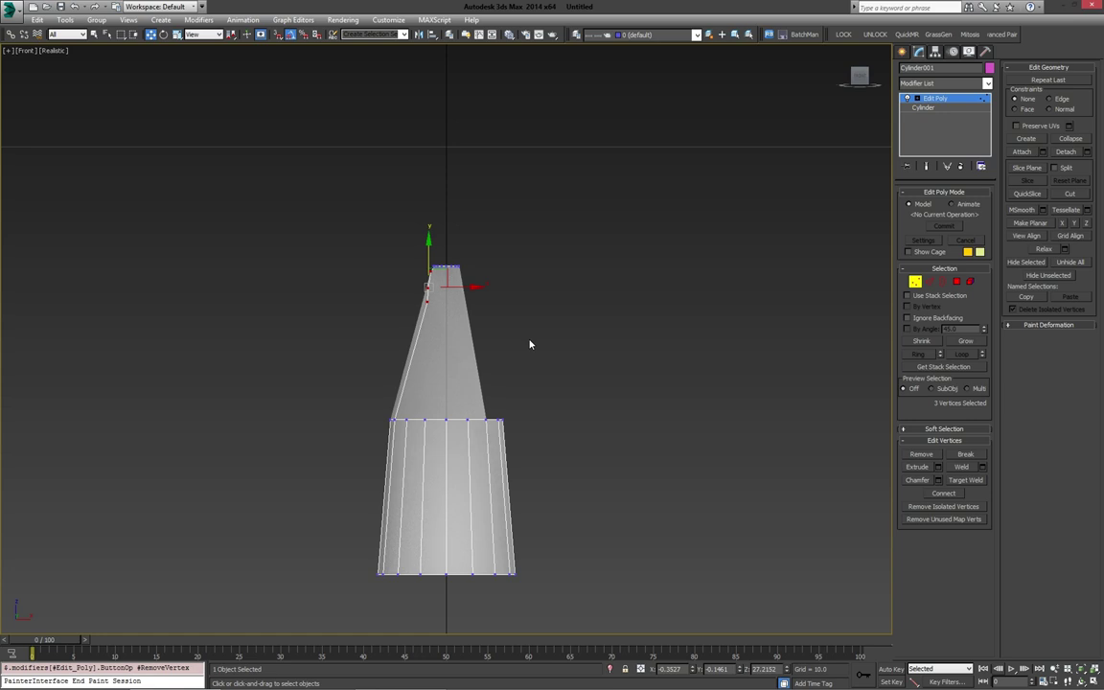
{"action": "key", "text": "ctrl+z"}
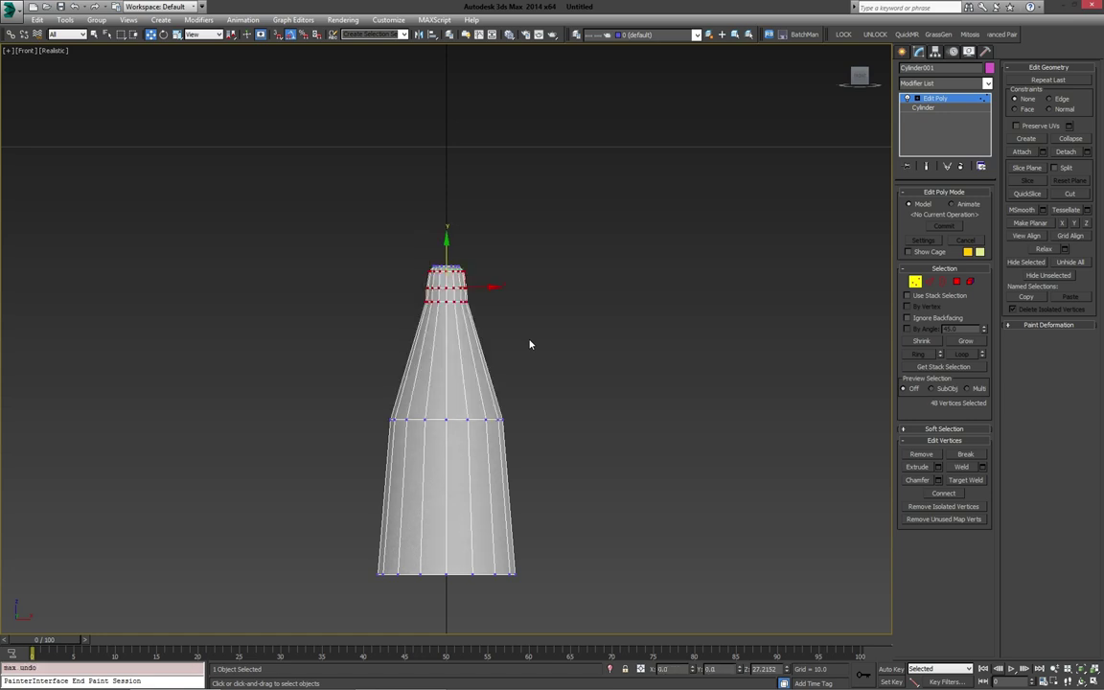
{"action": "key", "text": "BackSpace"}
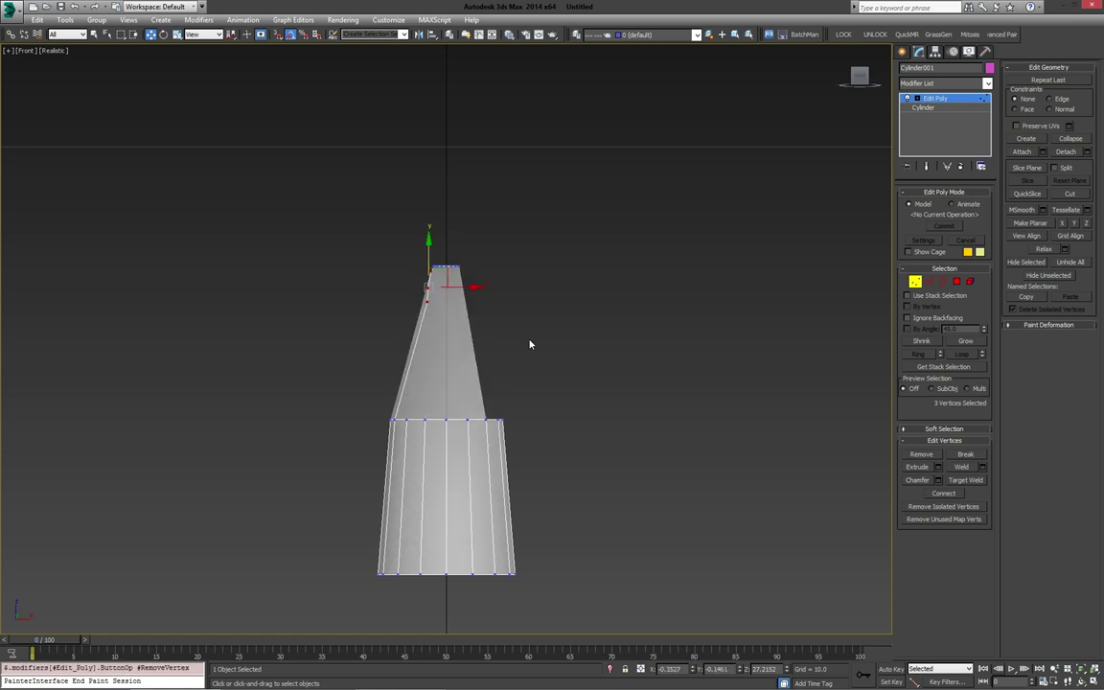
{"action": "key", "text": "ctrl+z"}
Step: Try deleting the lowest vertex ring of the small element's neck, and undo the deletion
{"action": "scroll", "coordinate": [403, 345], "scroll_direction": "up", "scroll_amount": 4}
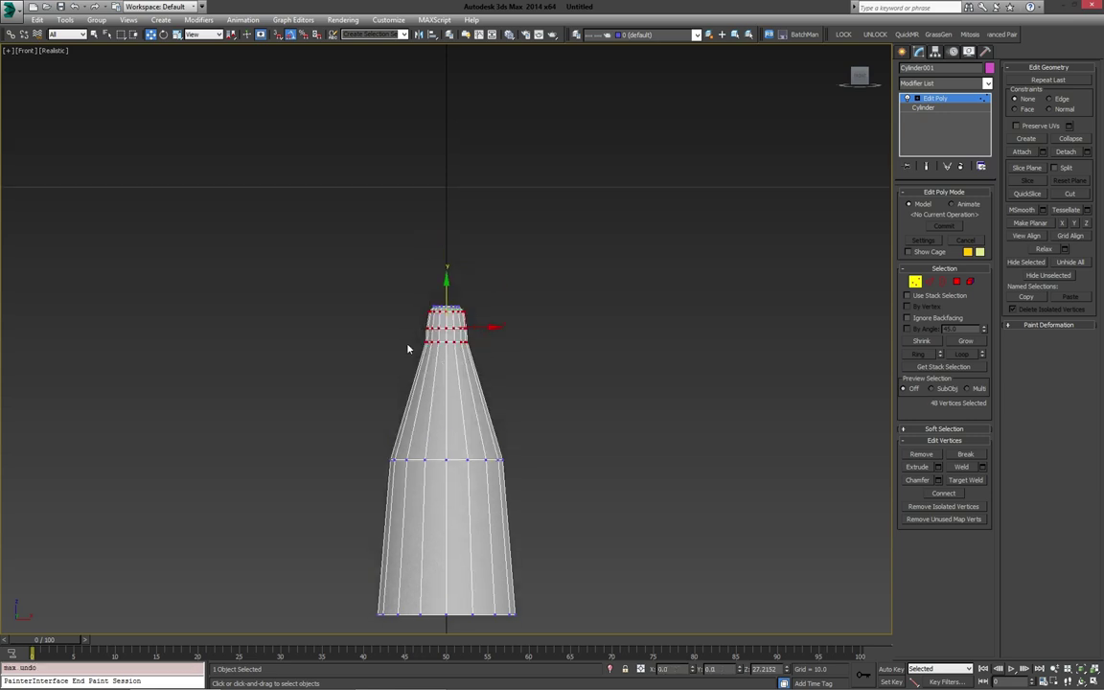
{"action": "left_click_drag", "start_coordinate": [585, 365], "coordinate": [585, 364]}
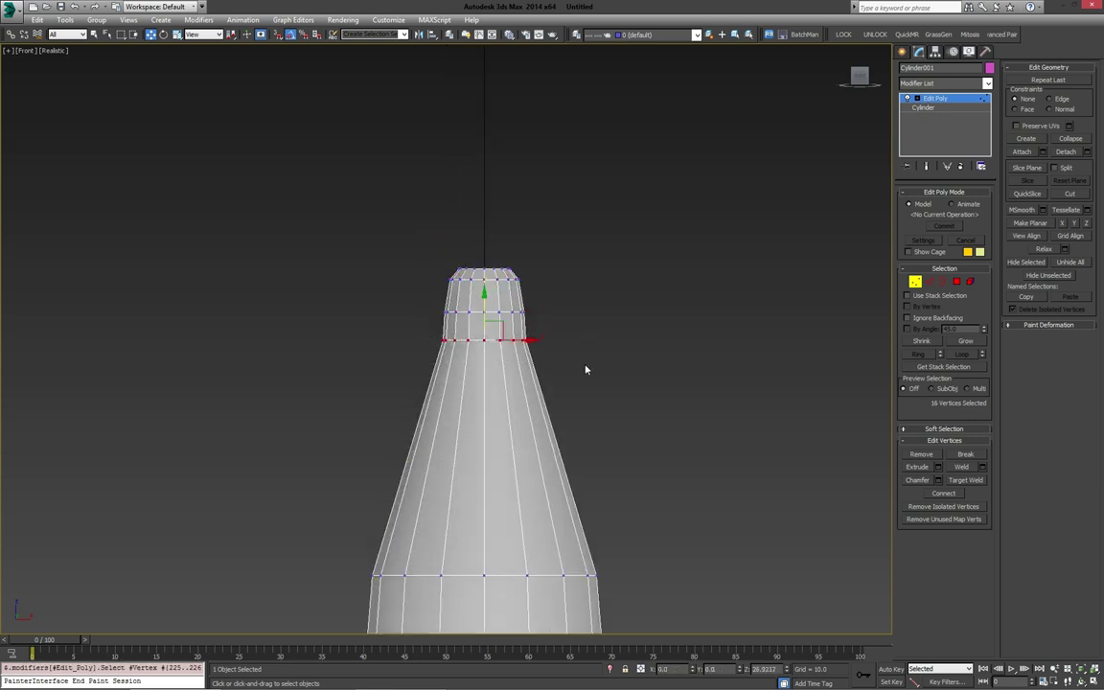
{"action": "key", "text": "Delete"}
{"action": "key", "text": "ctrl+z"}
{"action": "middle_click_drag", "start_coordinate": [525, 363], "coordinate": [475, 303]}
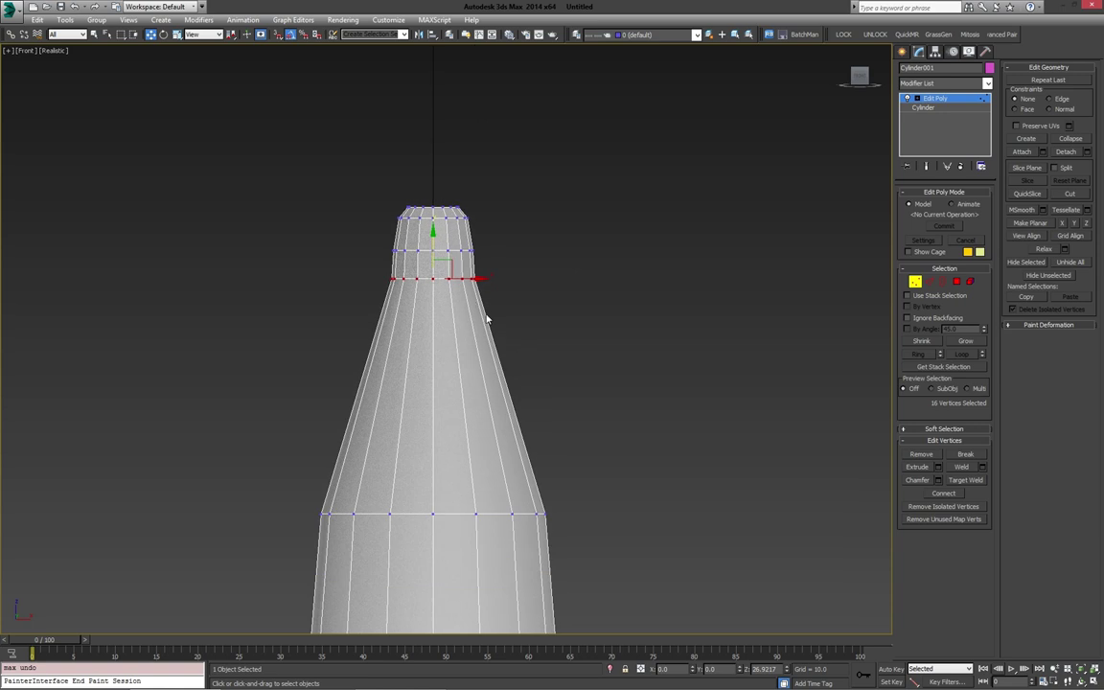
Step: Remove the three edge loops around the small element's neck and return to vertex editing
{"action": "key", "text": "2"}
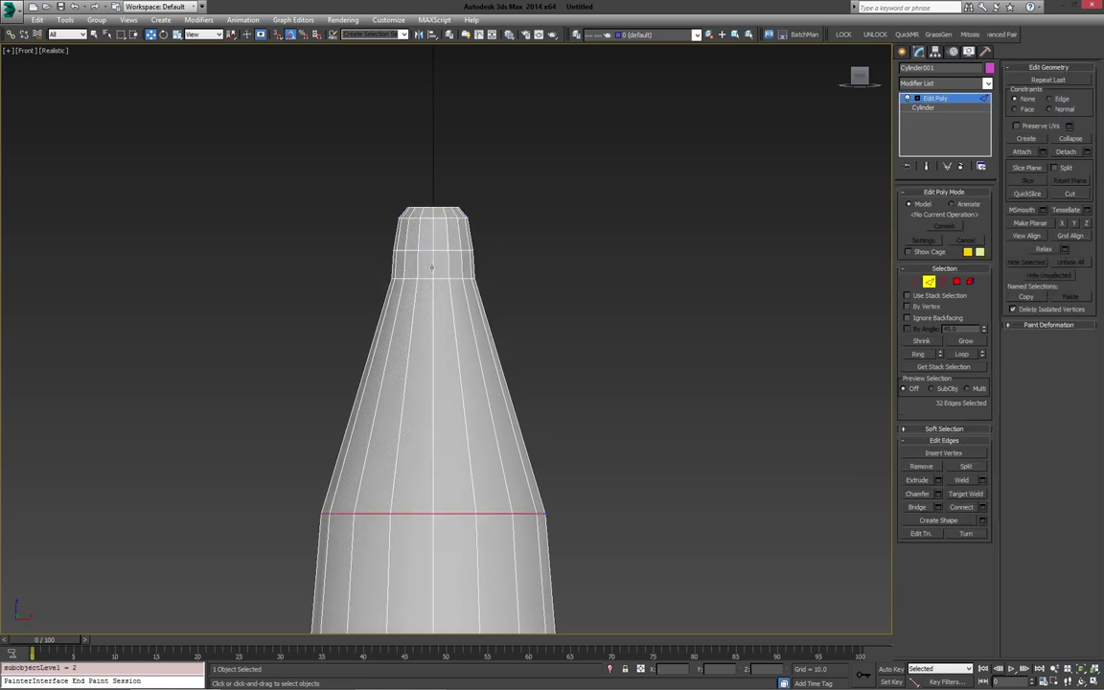
{"action": "left_click", "coordinate": [425, 279]}
{"action": "left_click", "coordinate": [427, 250], "text": "ctrl"}
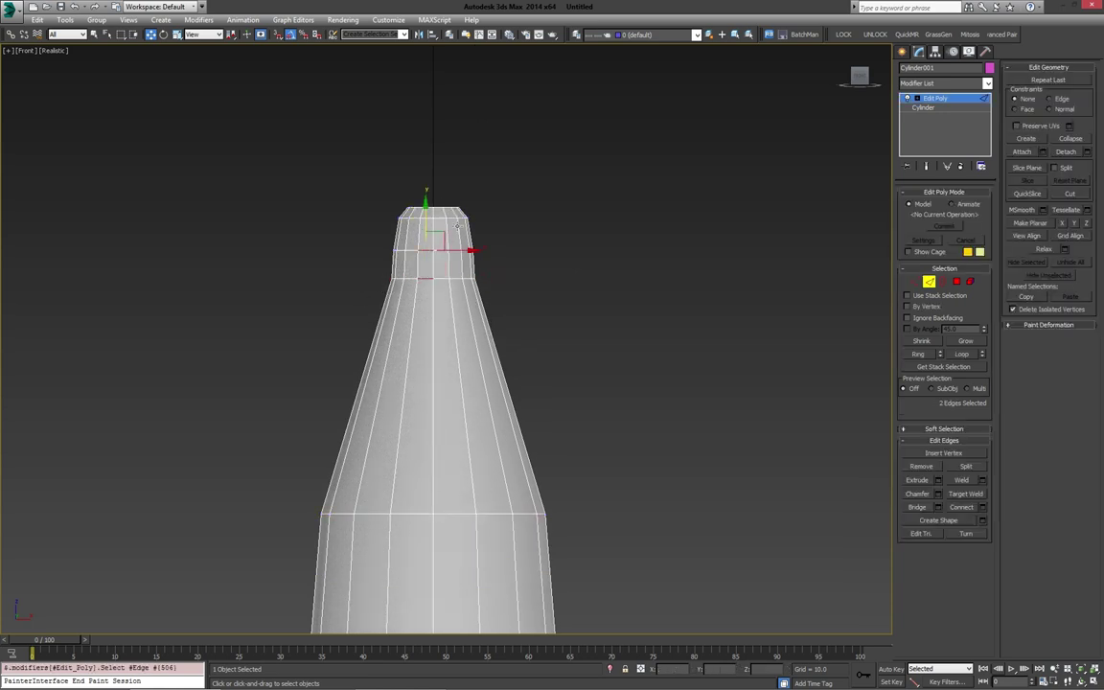
{"action": "key", "text": "alt+l"}
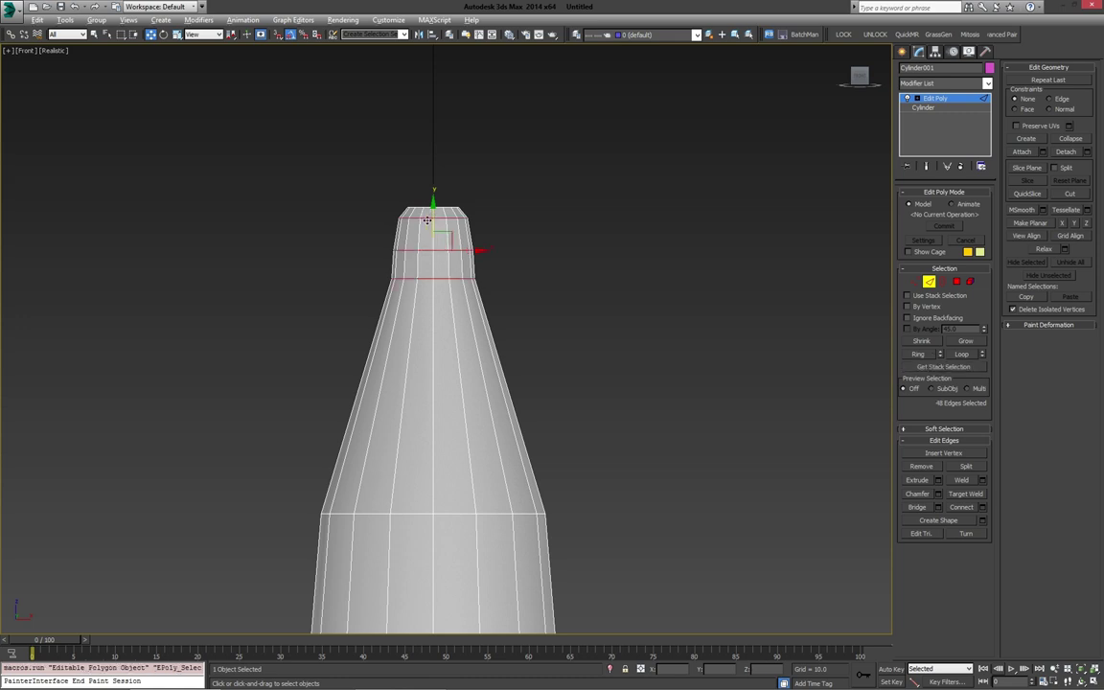
{"action": "key", "text": "BackSpace"}
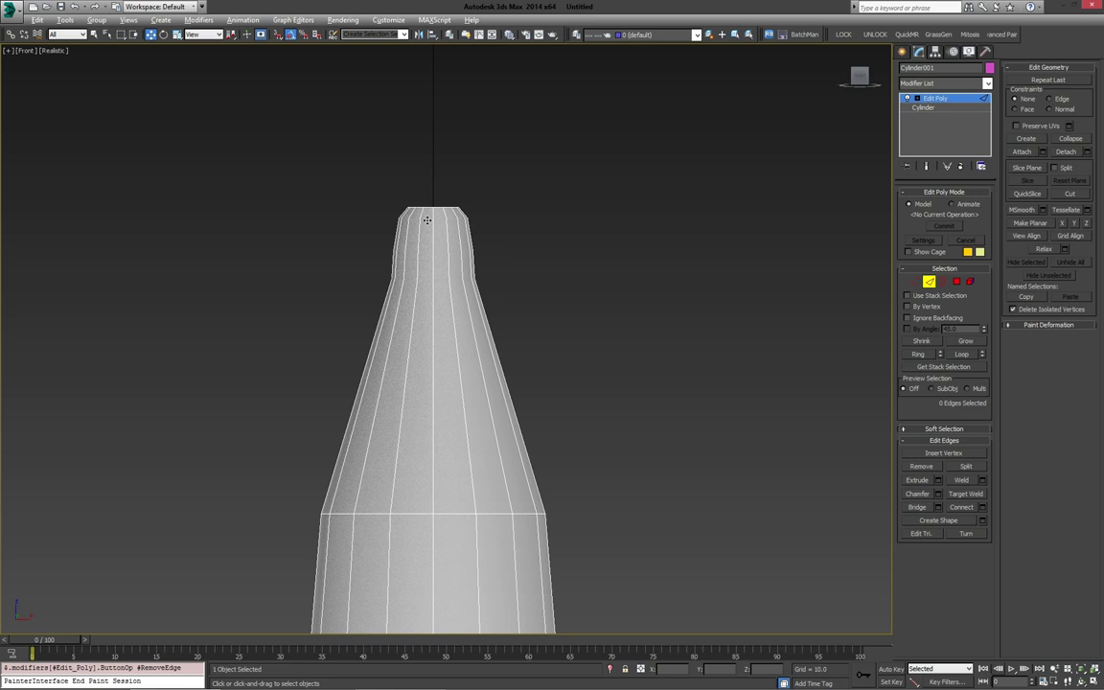
{"action": "key", "text": "1"}
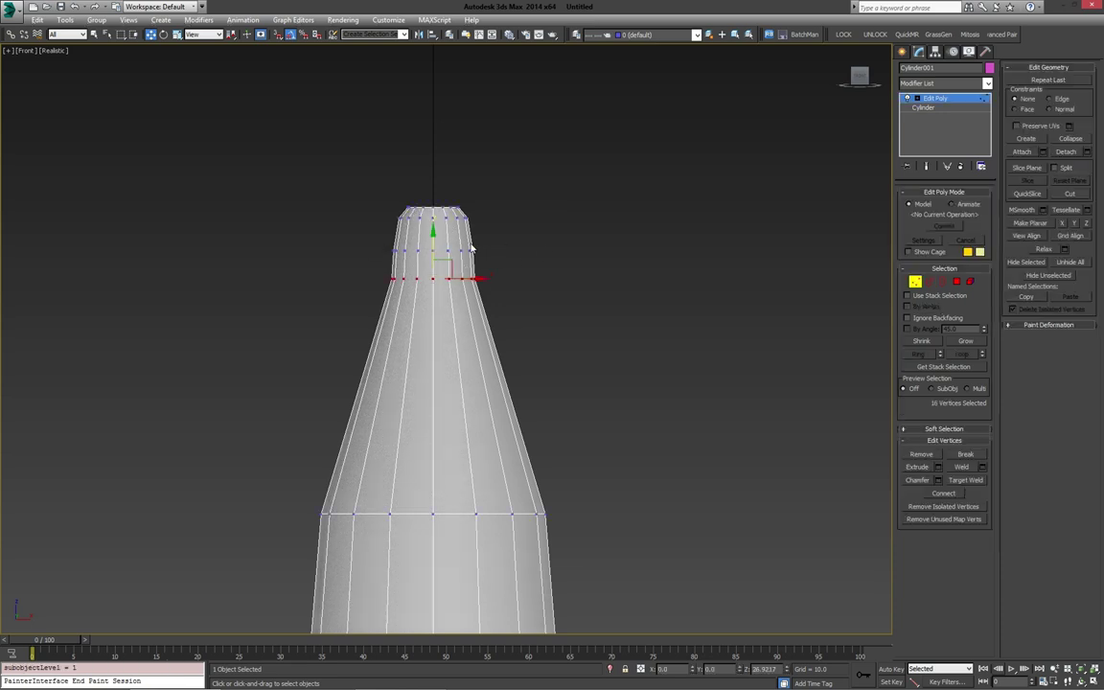
Step: Undo the last change and remove the 48 selected edges forming the three neck loops of the small element
{"action": "key", "text": "ctrl+z"}
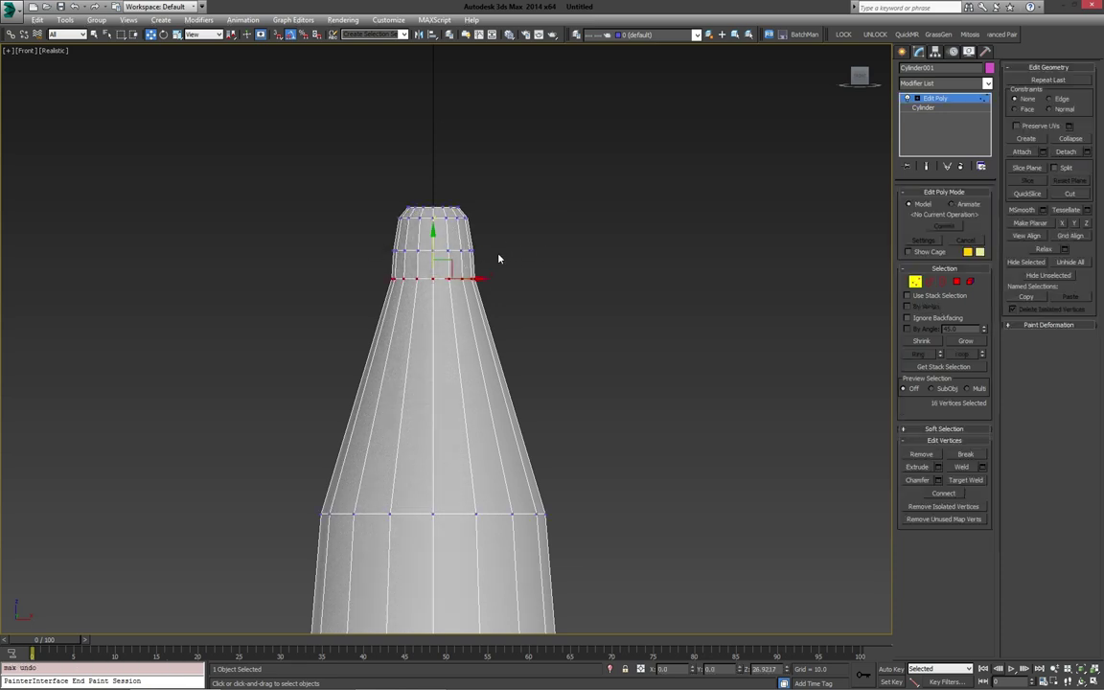
{"action": "key", "text": "2"}
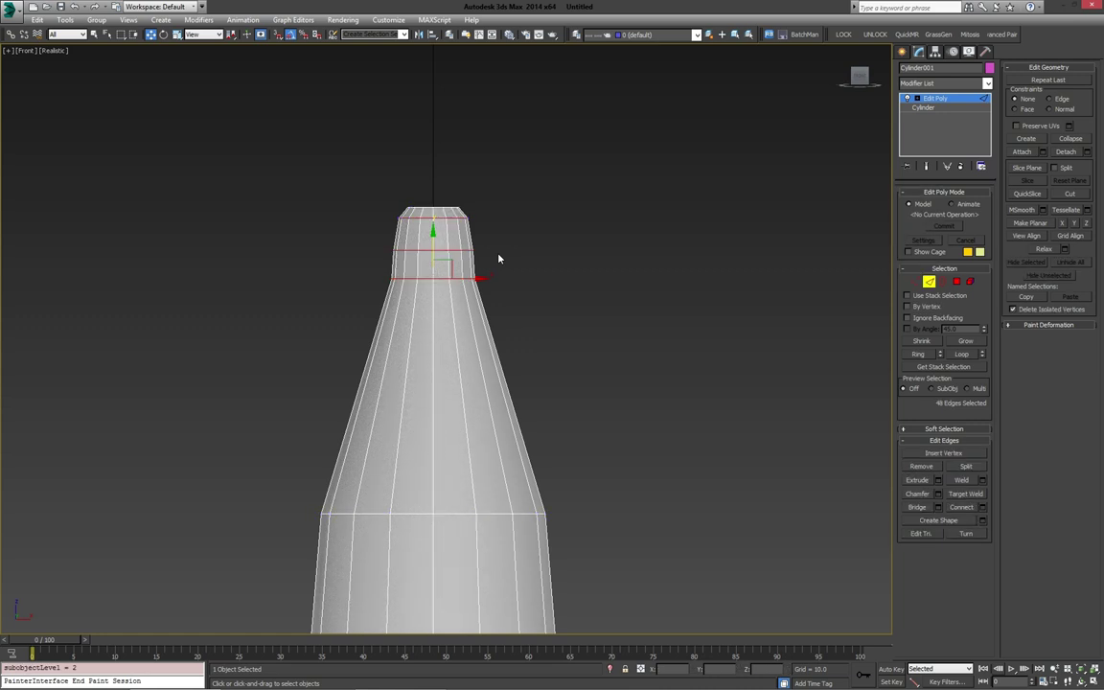
{"action": "key", "text": "BackSpace"}
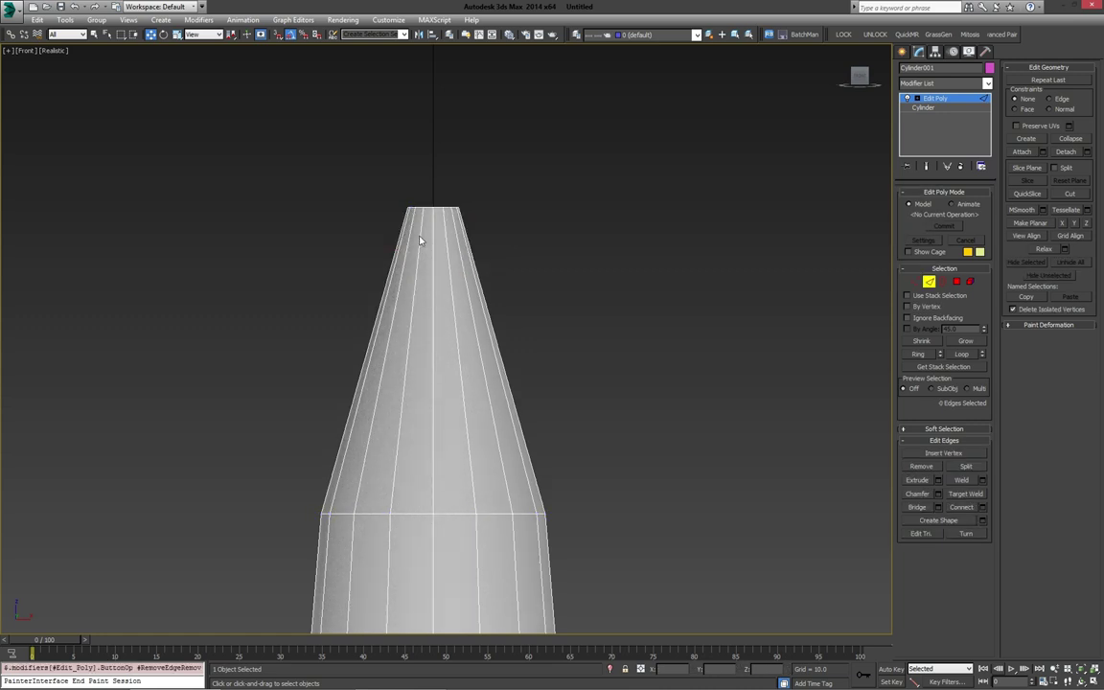
{"action": "key", "text": "p"}
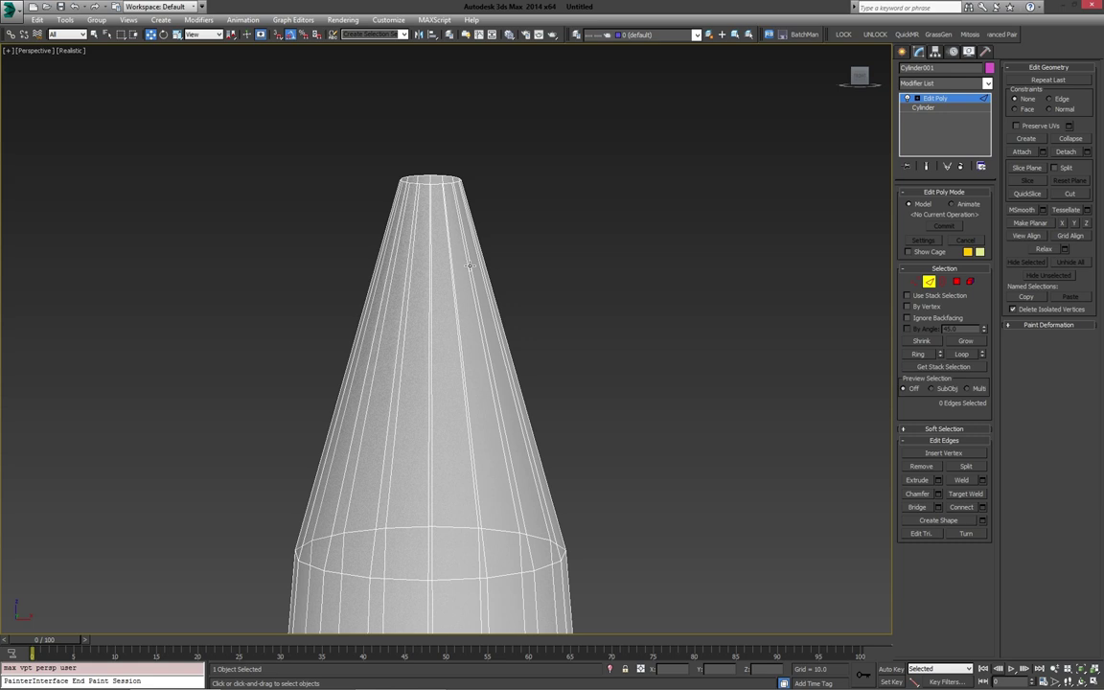
{"action": "scroll", "coordinate": [452, 293], "scroll_direction": "down", "scroll_amount": 5}
{"action": "scroll", "coordinate": [454, 293], "scroll_direction": "down", "scroll_amount": 2}
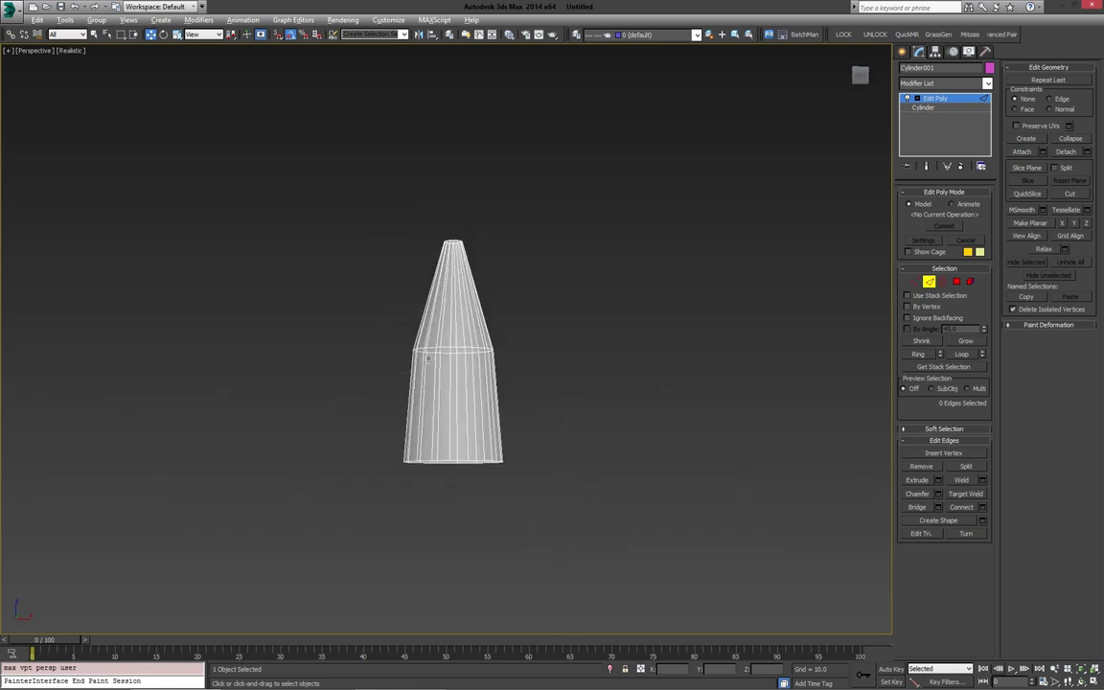
Step: Remove the shoulder edge loop of the small element together with its vertices to leave a plain cone
{"action": "middle_click_drag", "start_coordinate": [451, 316], "coordinate": [448, 340], "text": "alt"}
{"action": "left_click", "coordinate": [448, 355]}
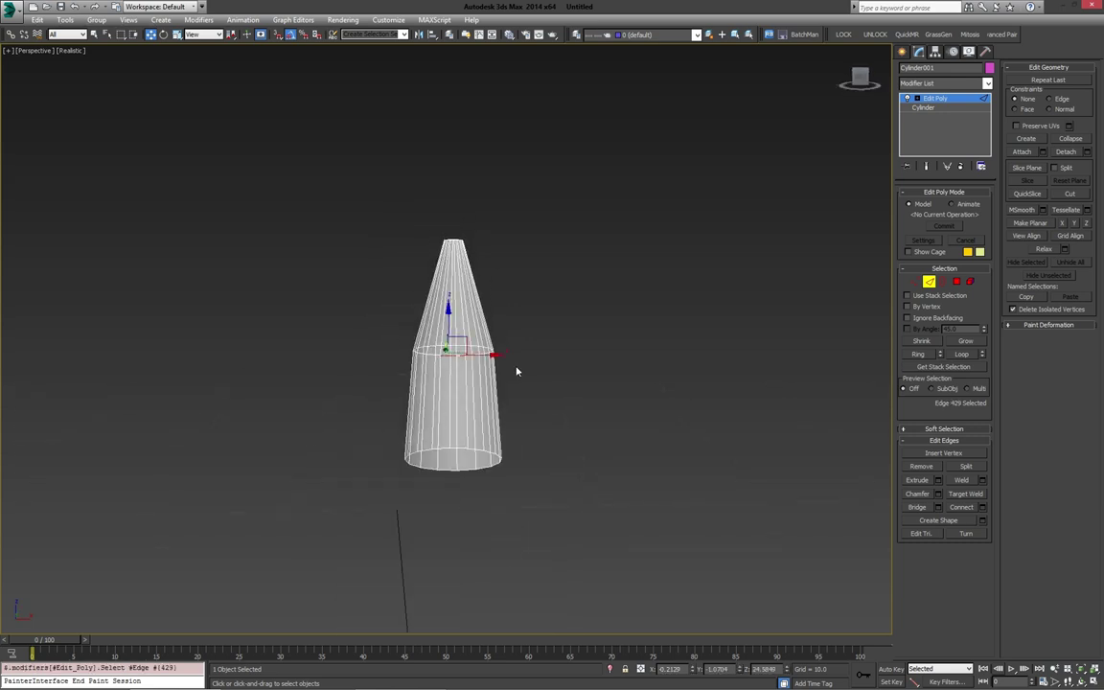
{"action": "key", "text": "alt+l"}
{"action": "key", "text": "ctrl+BackSpace"}
{"action": "middle_click_drag", "start_coordinate": [475, 345], "coordinate": [480, 330], "text": "alt"}
{"action": "middle_click_drag", "start_coordinate": [483, 278], "coordinate": [837, 292], "text": "alt"}
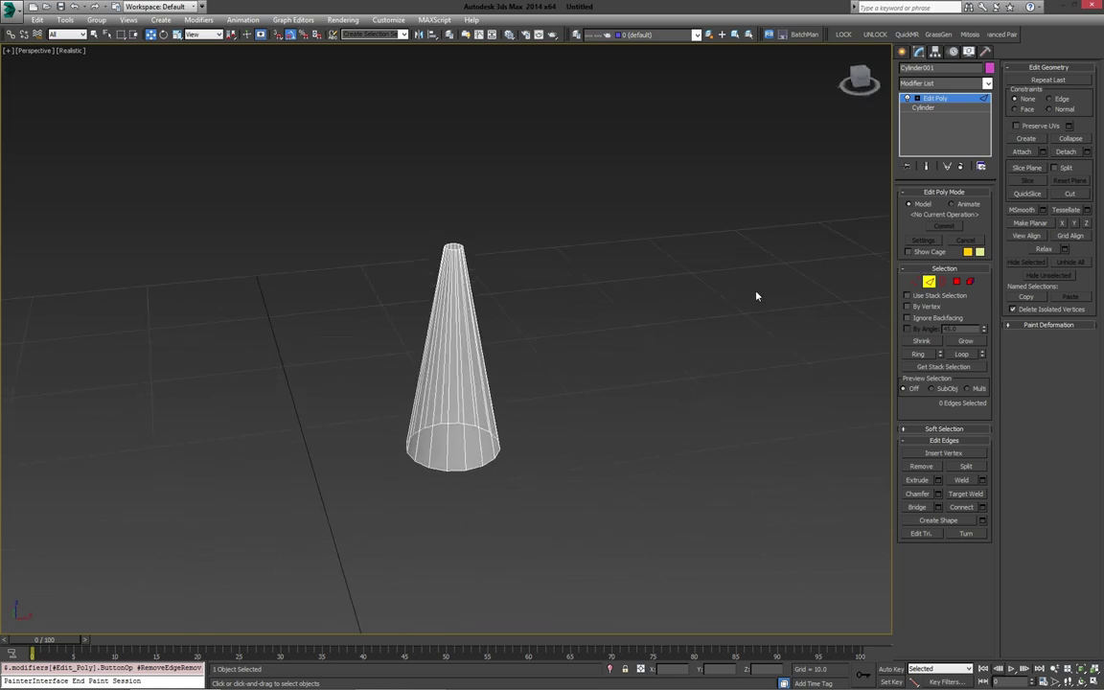
Step: Select the top cap polygon of the small cone element
{"action": "middle_click_drag", "start_coordinate": [757, 296], "coordinate": [483, 320], "text": "alt"}
{"action": "scroll", "coordinate": [483, 321], "scroll_direction": "up", "scroll_amount": 4}
{"action": "left_click", "coordinate": [956, 280]}
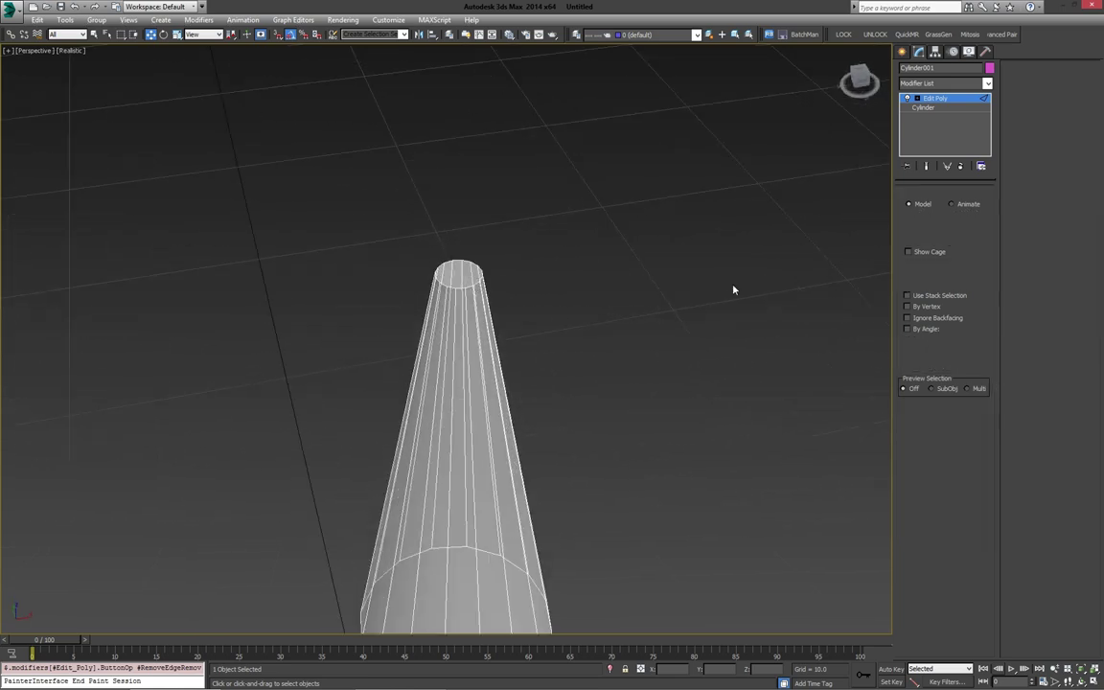
{"action": "left_click", "coordinate": [455, 275]}
{"action": "middle_click_drag", "start_coordinate": [456, 275], "coordinate": [521, 286], "text": "alt"}
{"action": "scroll", "coordinate": [522, 286], "scroll_direction": "down", "scroll_amount": 3}
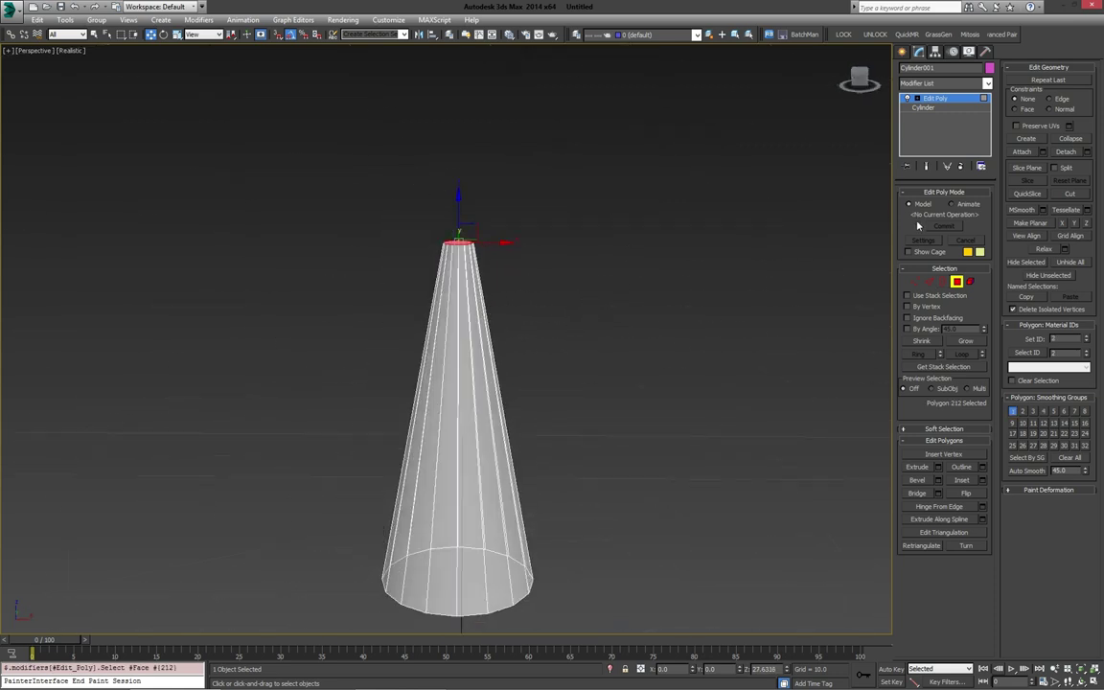
Step: Isolate the cylinder object and unhide all of its polygons
{"action": "left_click", "coordinate": [957, 282]}
{"action": "middle_click_drag", "start_coordinate": [690, 251], "coordinate": [615, 295], "text": "alt"}
{"action": "key", "text": "alt+q"}
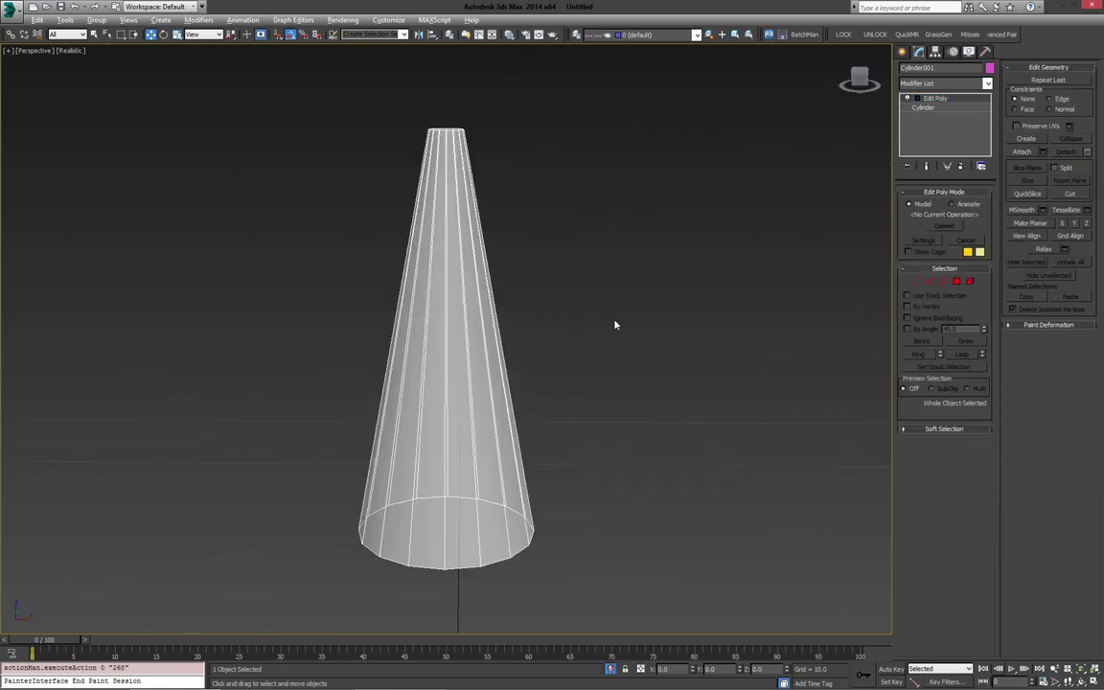
{"action": "left_click", "coordinate": [957, 280]}
{"action": "middle_click_drag", "start_coordinate": [556, 271], "coordinate": [476, 337], "text": "alt"}
{"action": "left_click", "coordinate": [1072, 262]}
{"action": "scroll", "coordinate": [476, 338], "scroll_direction": "down", "scroll_amount": 6}
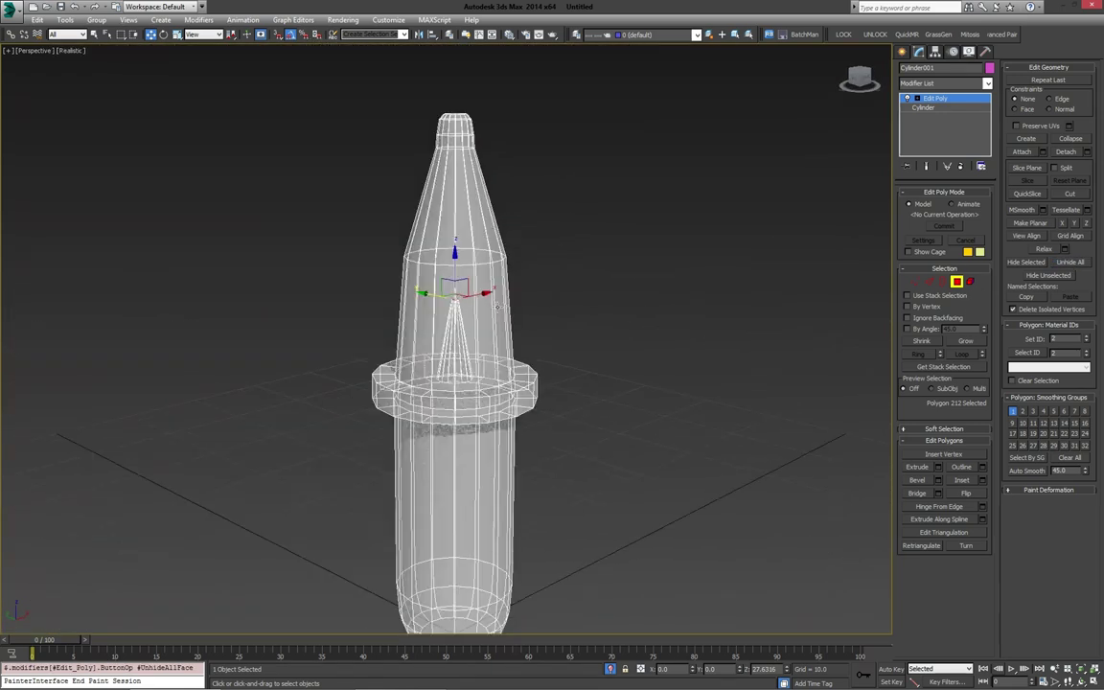
Step: Unhide all vertices of the object and leave vertex editing
{"action": "key", "text": "1"}
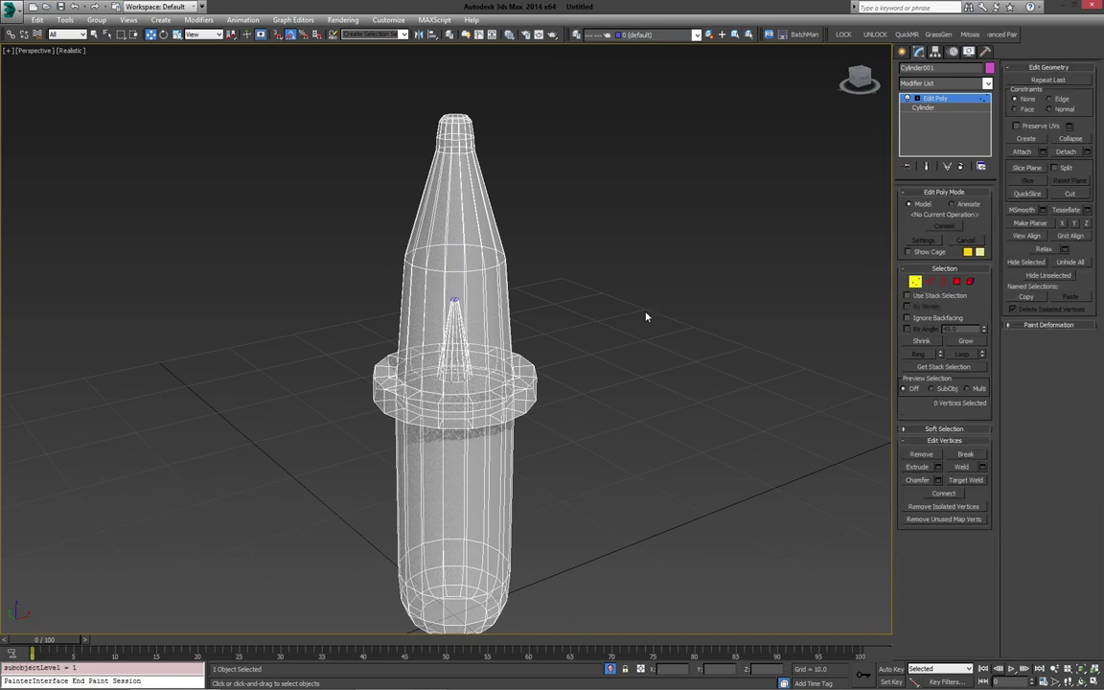
{"action": "middle_click_drag", "start_coordinate": [580, 280], "coordinate": [486, 278], "text": "alt"}
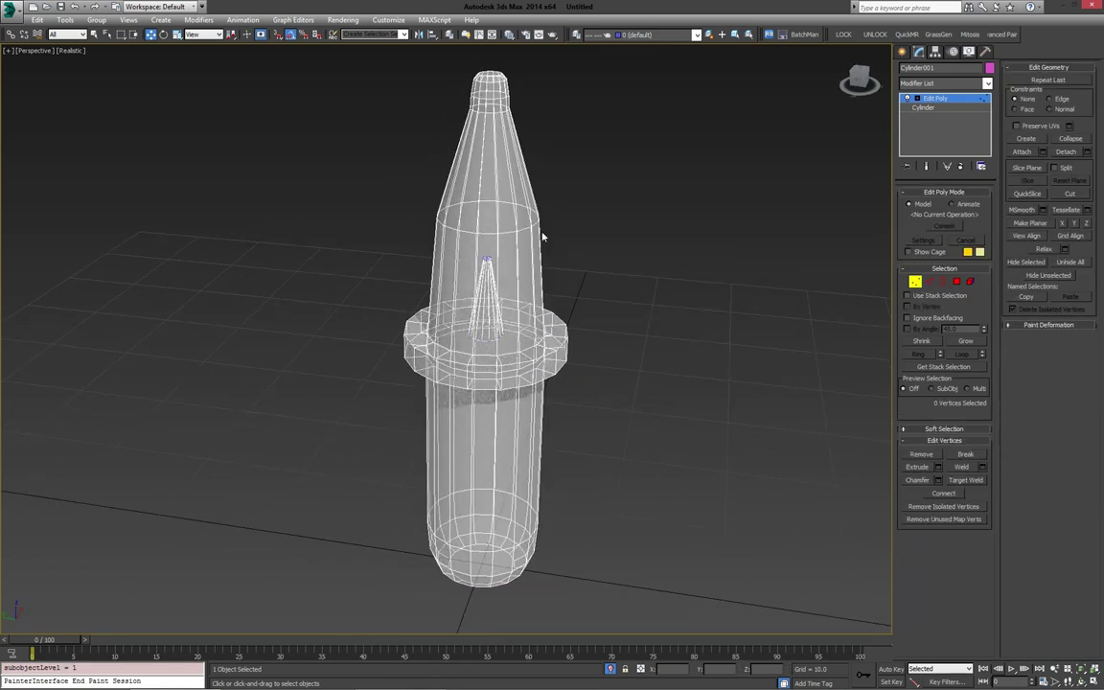
{"action": "middle_click_drag", "start_coordinate": [614, 245], "coordinate": [562, 264], "text": "alt"}
{"action": "left_click", "coordinate": [1072, 263]}
{"action": "left_click", "coordinate": [915, 281]}
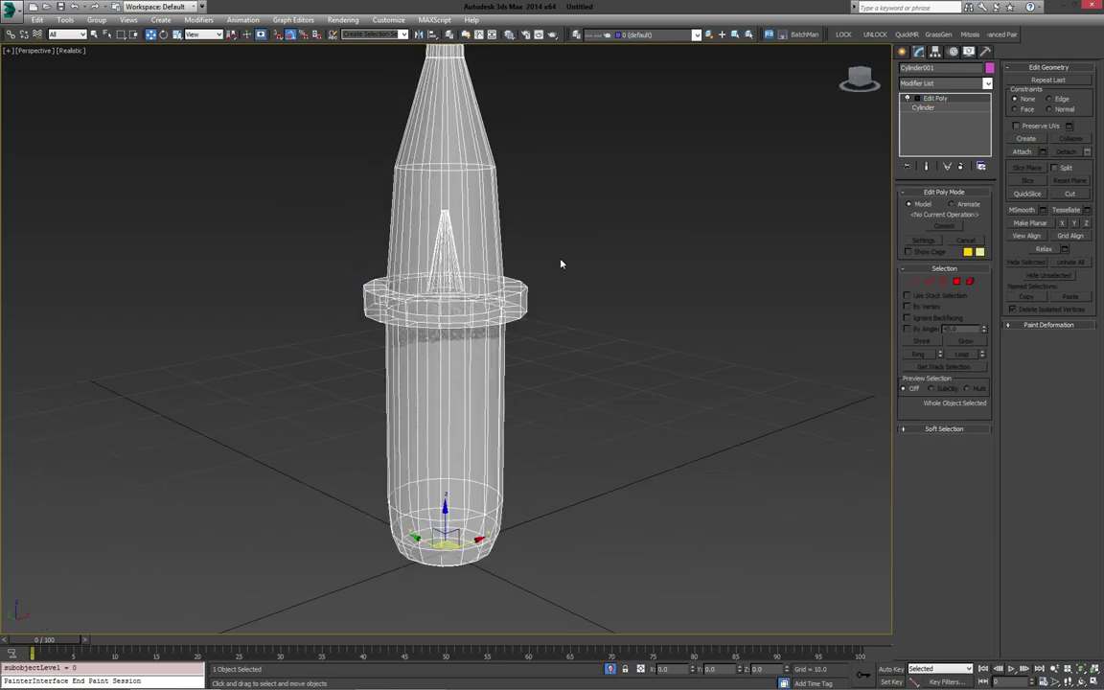
Step: End the object's isolation and display it as an opaque shaded model instead of see-through
{"action": "scroll", "coordinate": [562, 264], "scroll_direction": "down", "scroll_amount": 2}
{"action": "key", "text": "alt+q"}
{"action": "scroll", "coordinate": [578, 267], "scroll_direction": "down", "scroll_amount": 6}
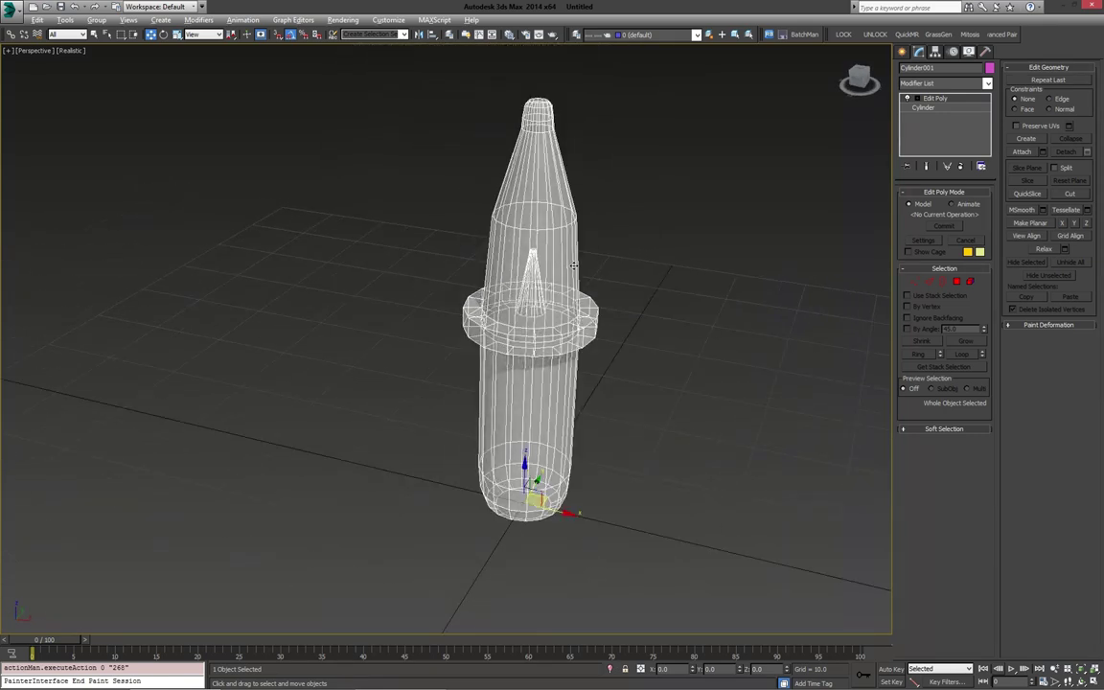
{"action": "key", "text": "F3"}
{"action": "mouse_move", "coordinate": [573, 265]}
{"action": "middle_mouse_down", "text": "alt"}
{"action": "mouse_move", "coordinate": [600, 285]}
{"action": "mouse_move", "coordinate": [537, 278]}
{"action": "middle_mouse_up", "text": "alt"}
Step: Convert the finished object to an Editable Mesh
{"action": "right_click", "coordinate": [535, 275]}
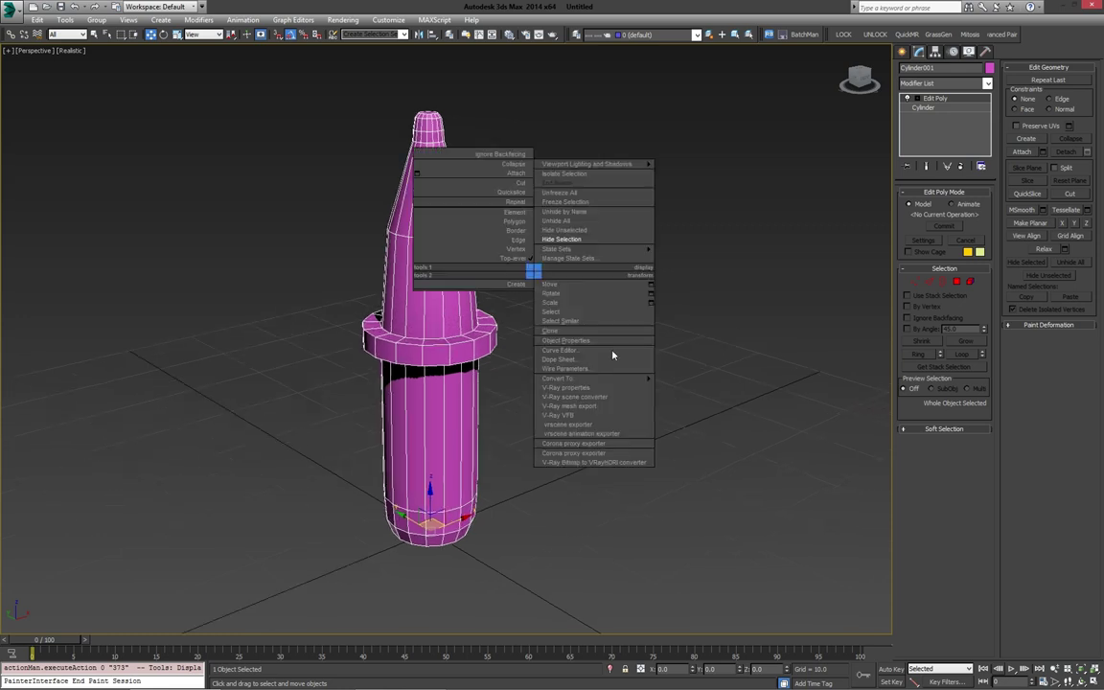
{"action": "mouse_move", "coordinate": [629, 378]}
{"action": "left_click", "coordinate": [709, 380]}
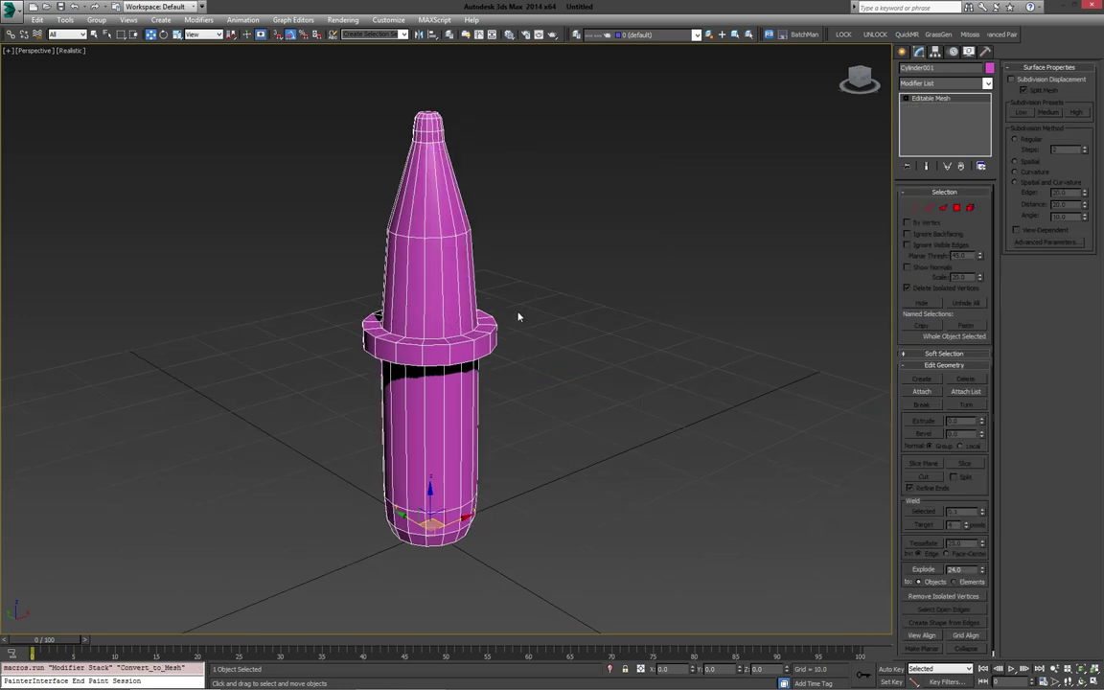
Step: Rename the object as Light
{"action": "middle_click_drag", "start_coordinate": [517, 316], "coordinate": [661, 282], "text": "alt"}
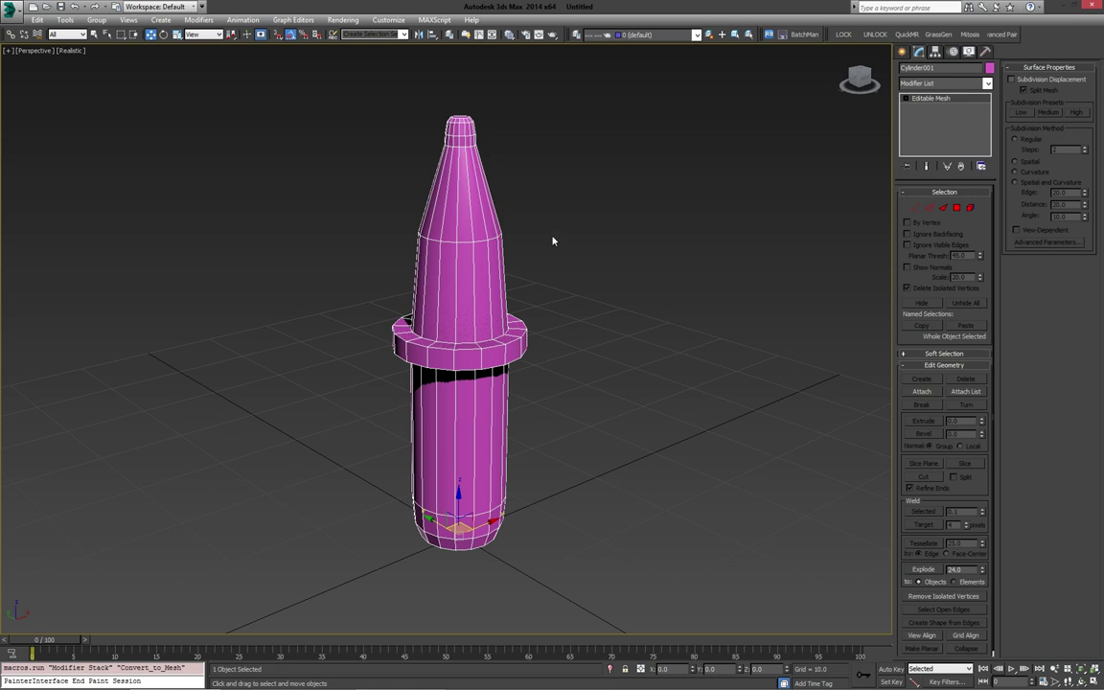
{"action": "left_click_drag", "start_coordinate": [982, 67], "coordinate": [740, 87]}
{"action": "type", "text": "Light"}
{"action": "mouse_move", "coordinate": [579, 169]}
{"action": "middle_mouse_down", "text": "alt"}
{"action": "mouse_move", "coordinate": [608, 168]}
{"action": "mouse_move", "coordinate": [599, 173]}
{"action": "middle_mouse_up", "text": "alt"}
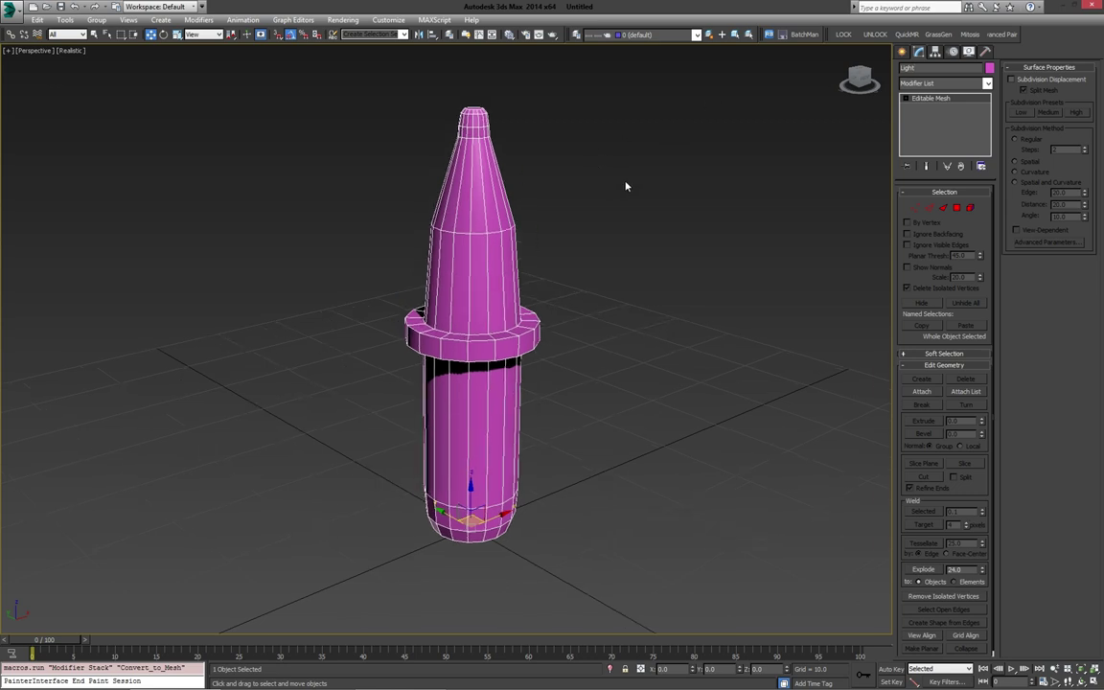